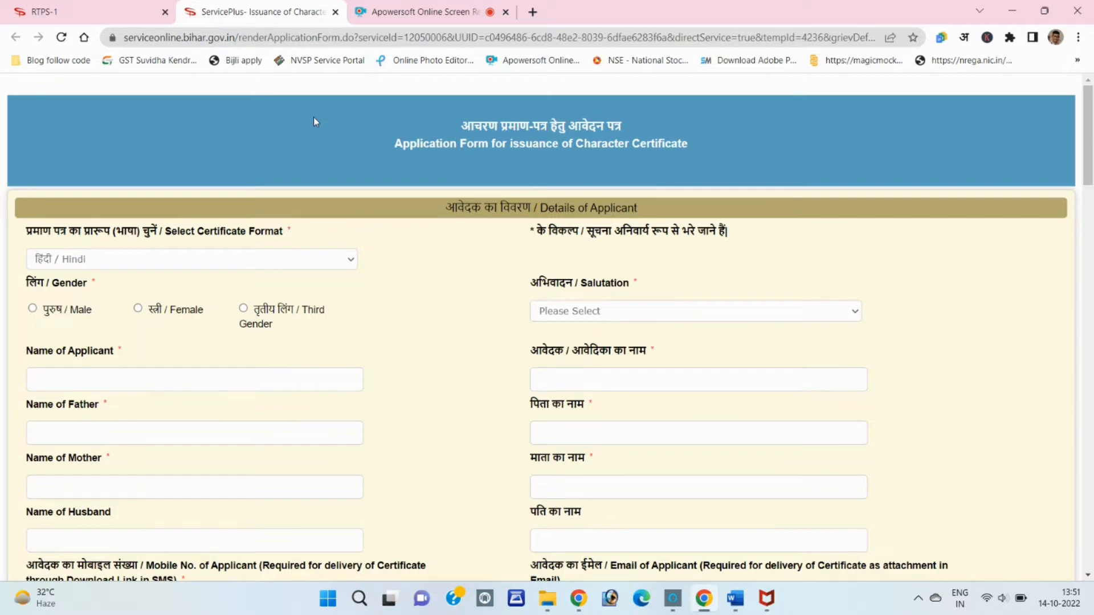
Switch back to the RTPS-1 tab and select the serviceonline.bihar.gov.in address
scroll(337, 171, down, 20)
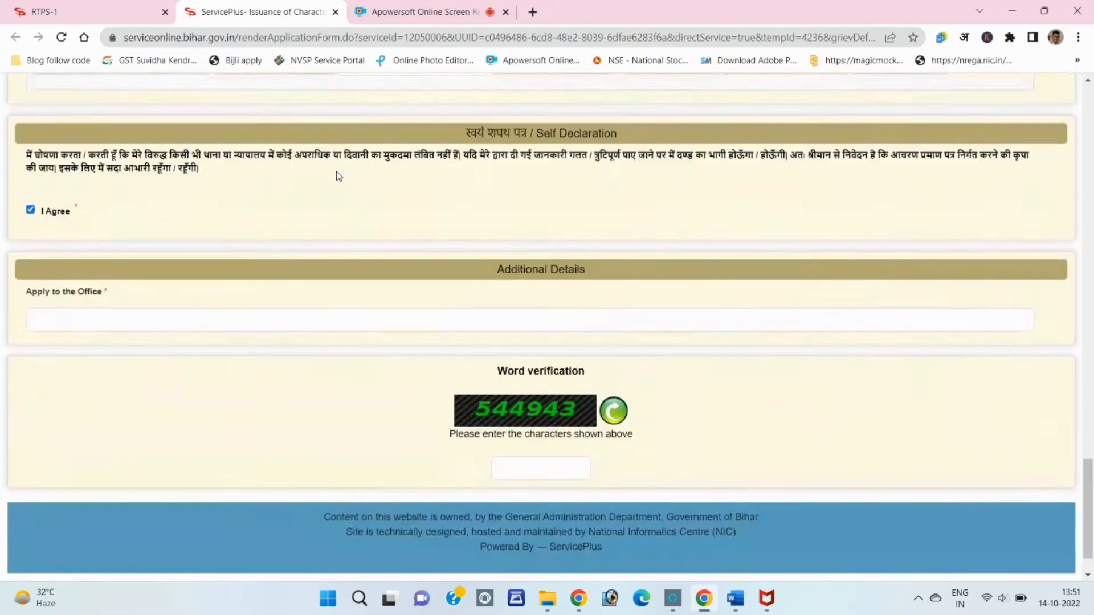
scroll(337, 176, up, 6)
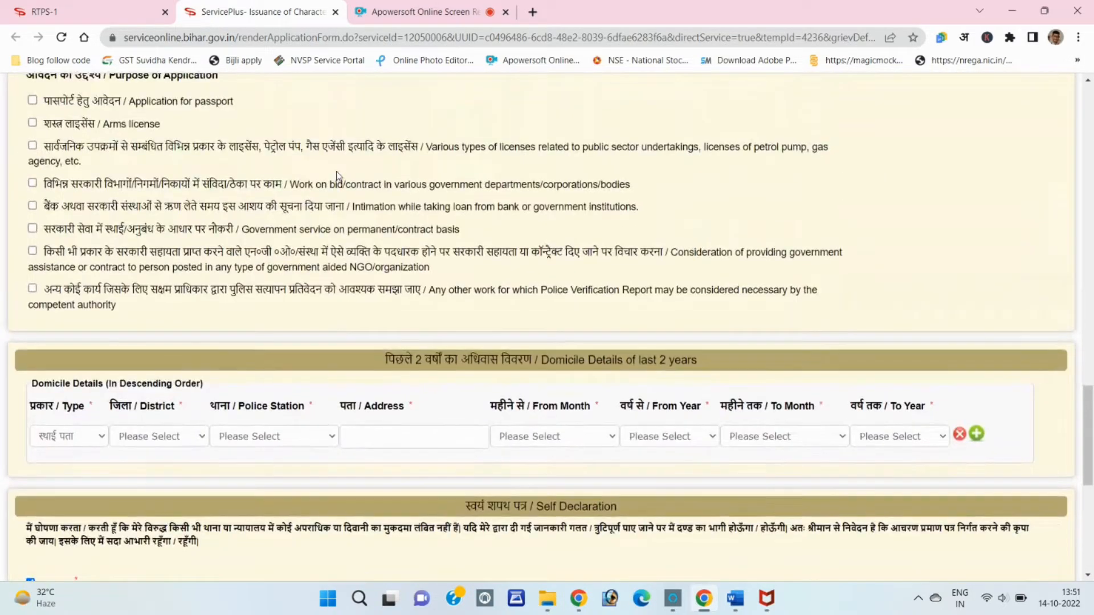
scroll(337, 175, up, 2)
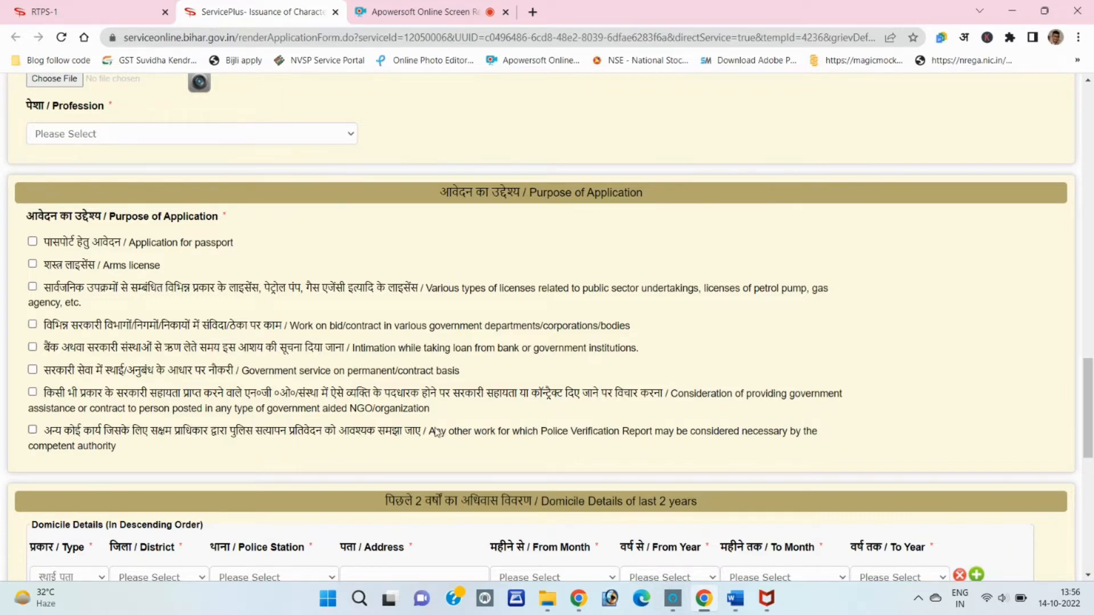
scroll(437, 432, up, 15)
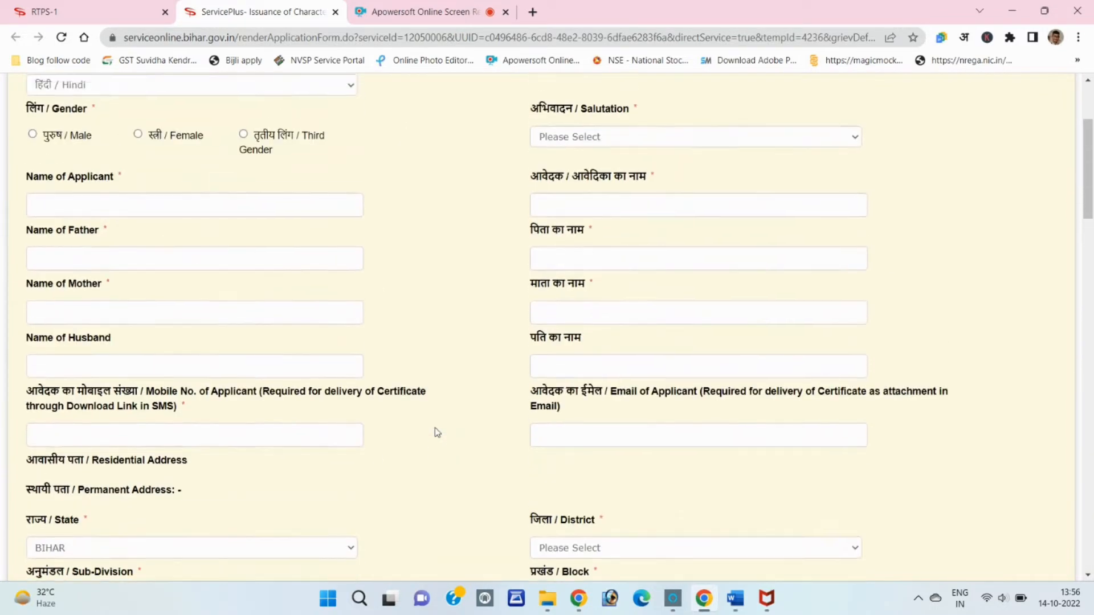
scroll(437, 432, up, 3)
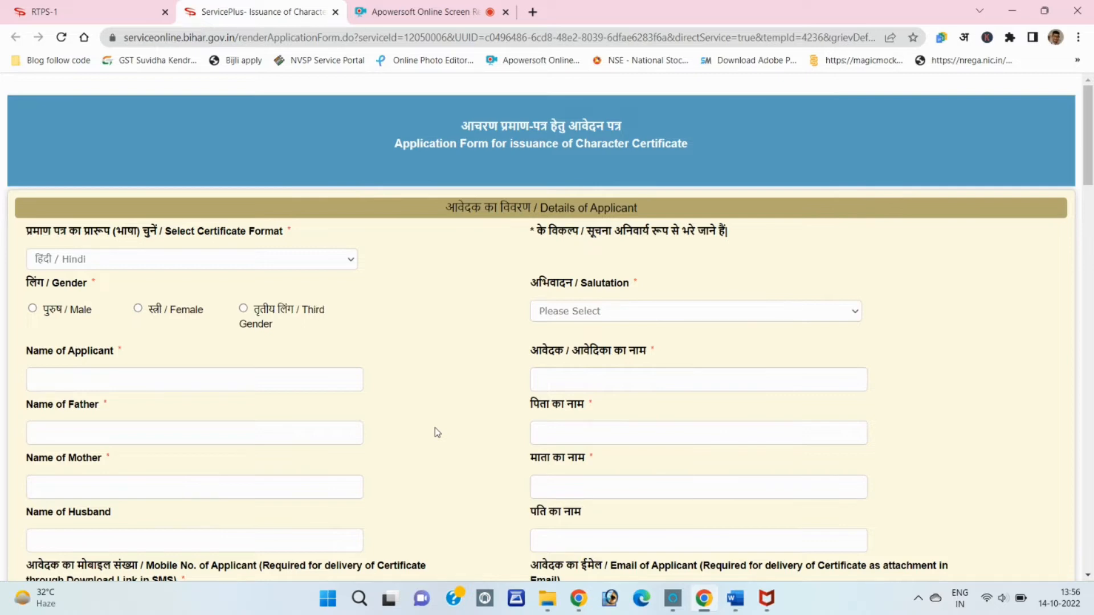
click(90, 8)
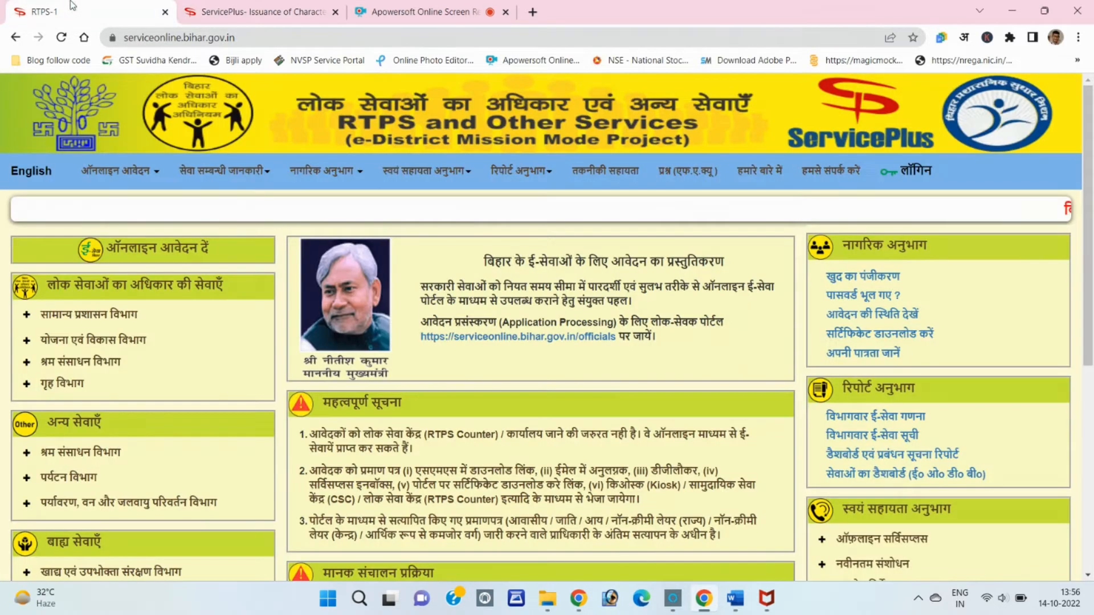
click(273, 32)
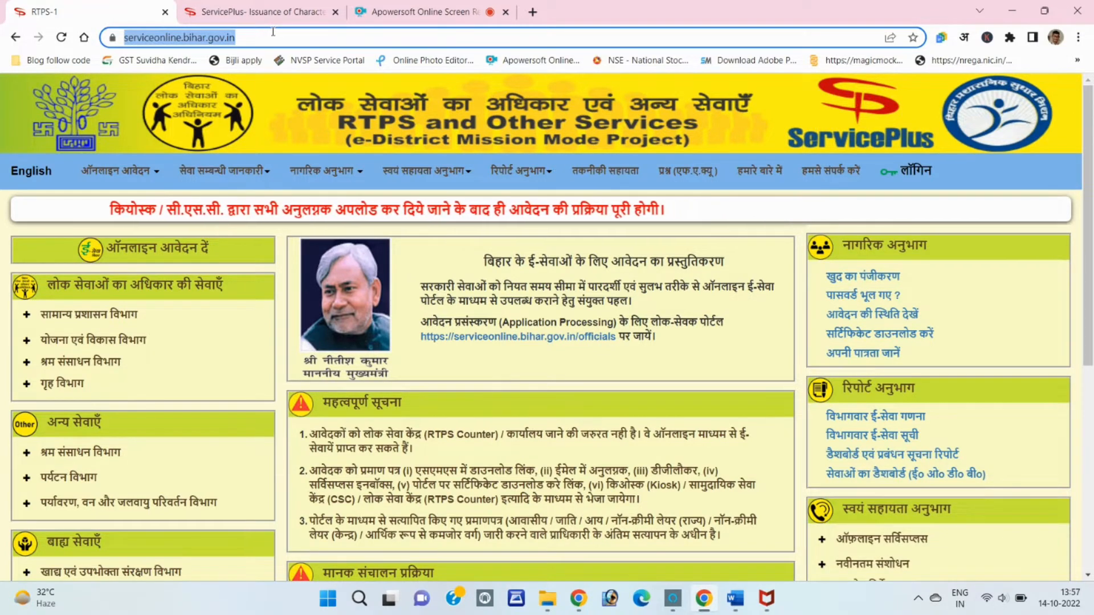
Browse the portal menus, including the ऑनलाइन आवेदन submenus
click(529, 182)
mouse_move(134, 165)
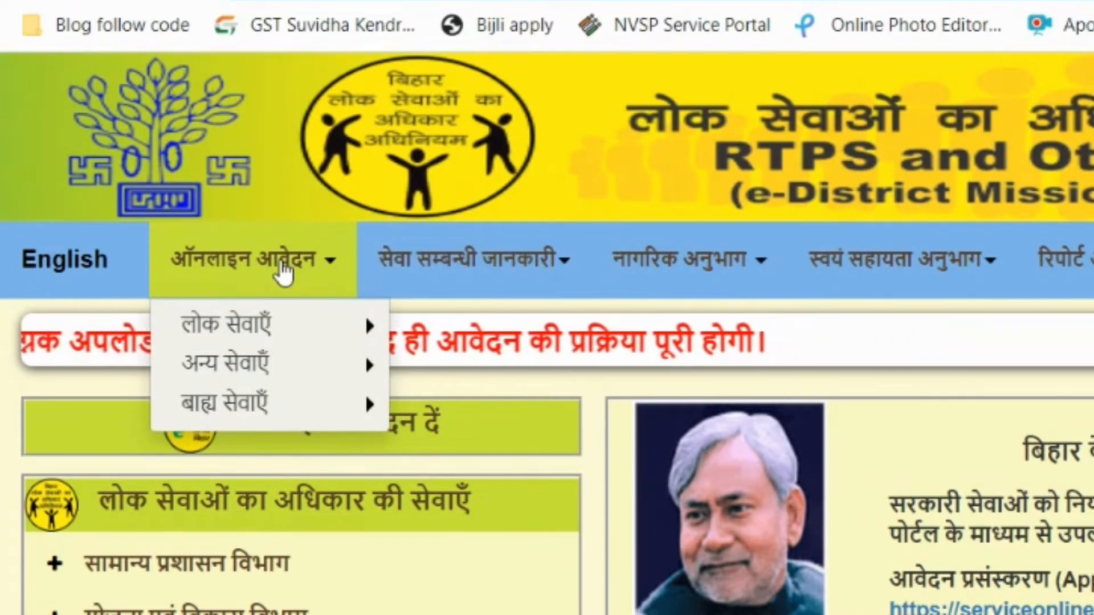
mouse_move(264, 323)
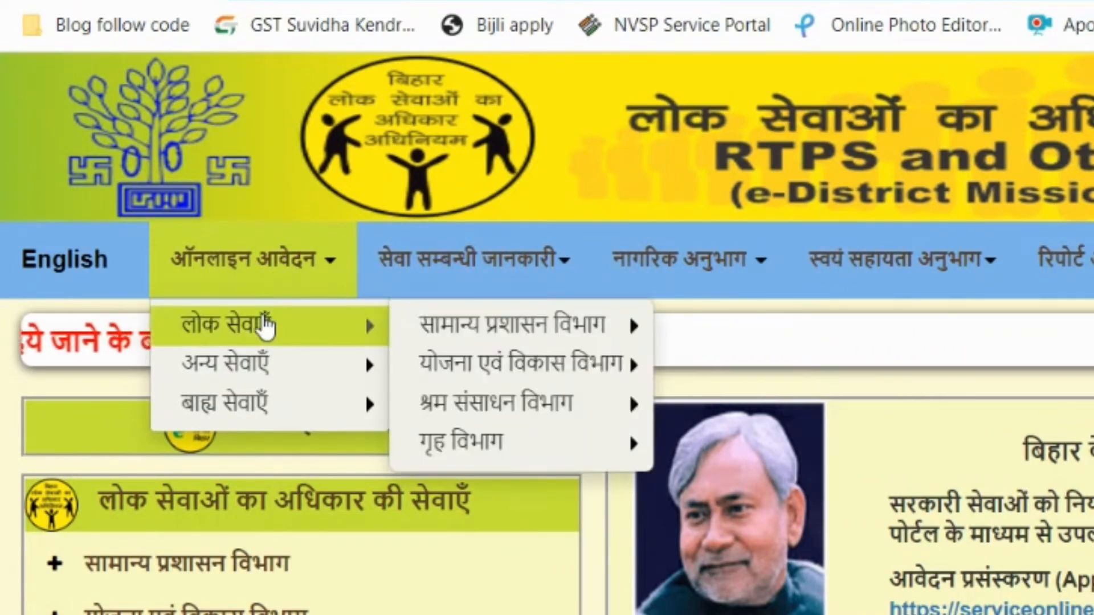
mouse_move(472, 442)
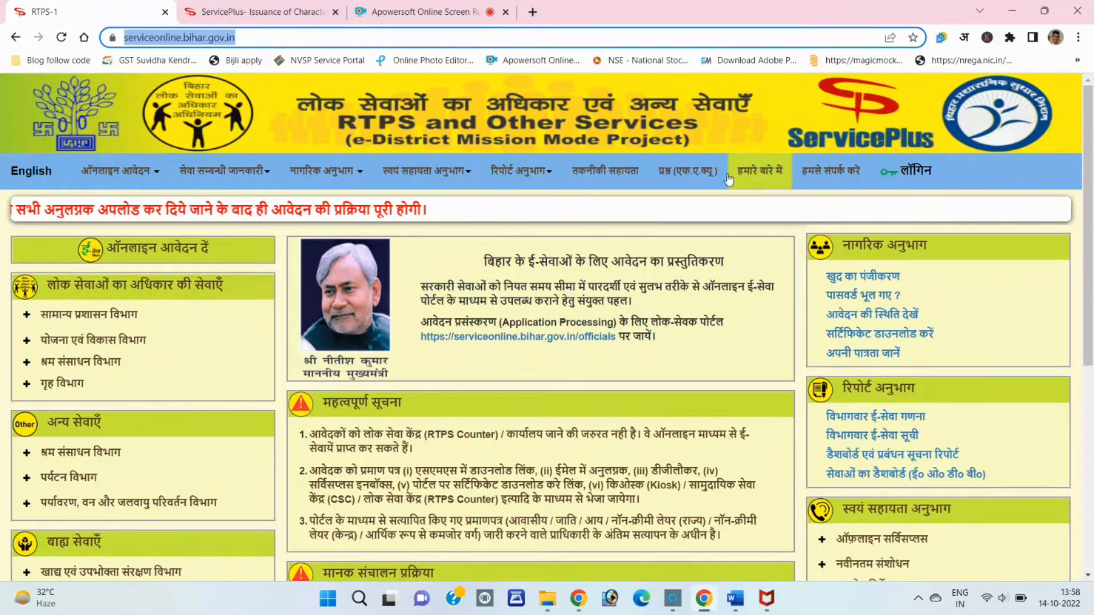
Open आचरण प्रमाण-पत्र के लिए आवेदन from ऑनलाइन आवेदन > लोक सेवाएँ > गृह विभाग
click(114, 172)
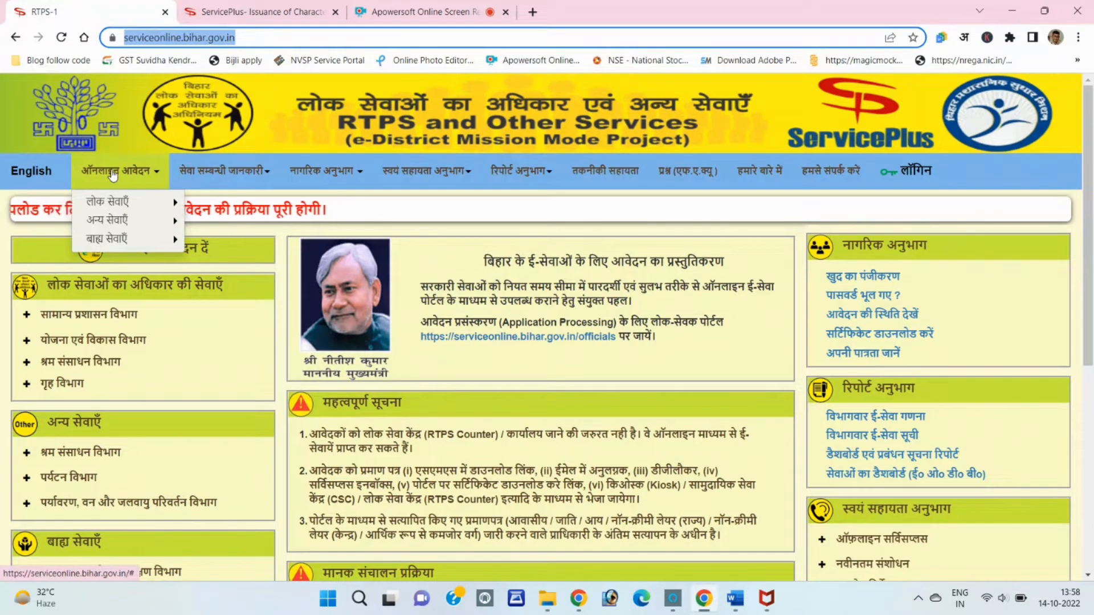
mouse_move(110, 249)
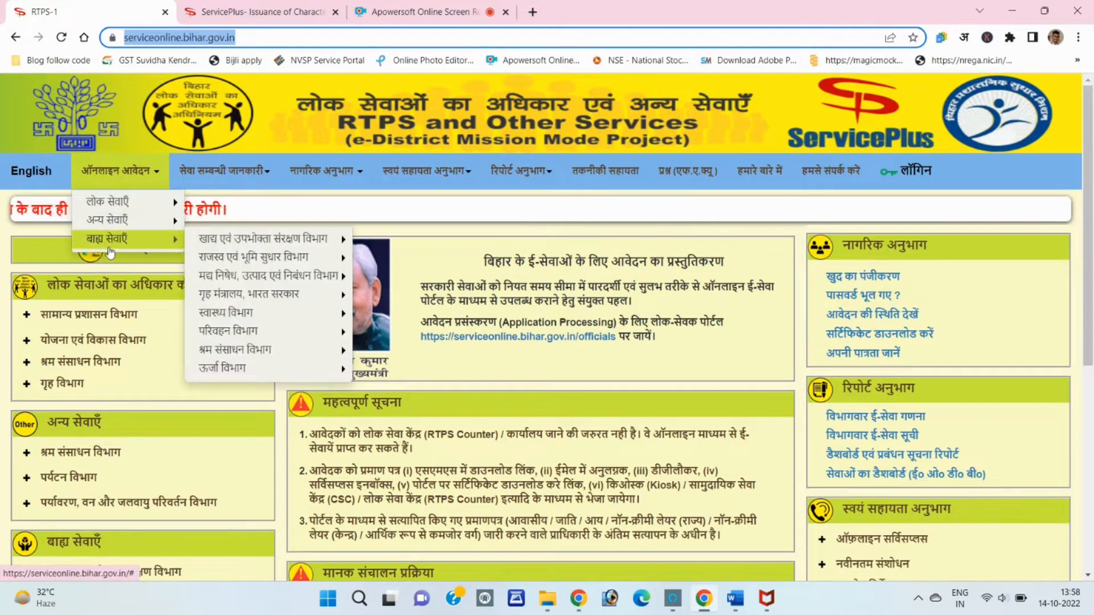
click(212, 174)
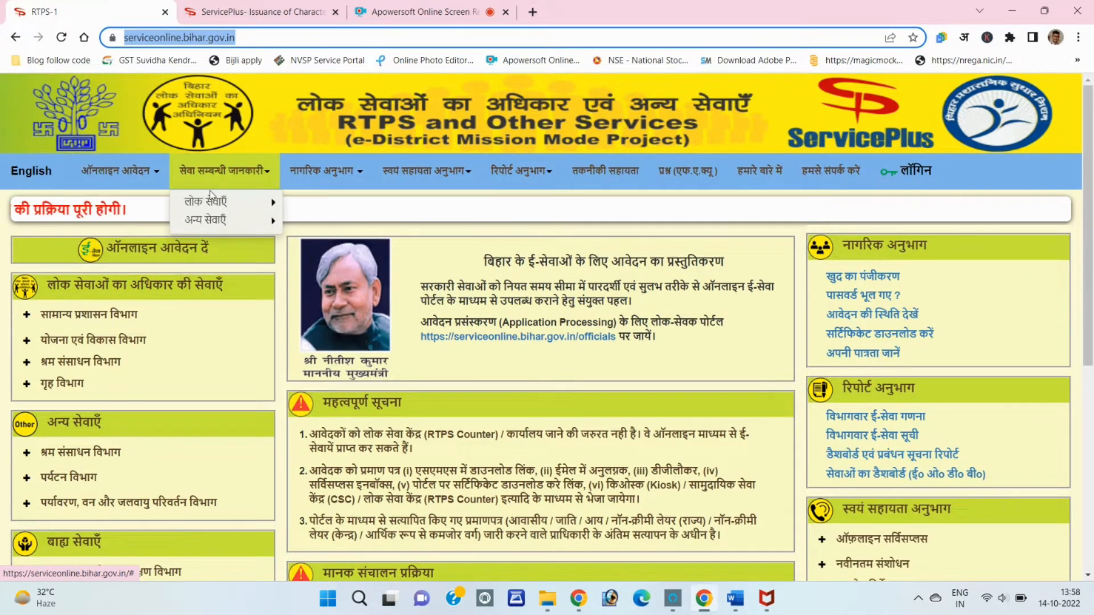
click(116, 171)
mouse_move(236, 260)
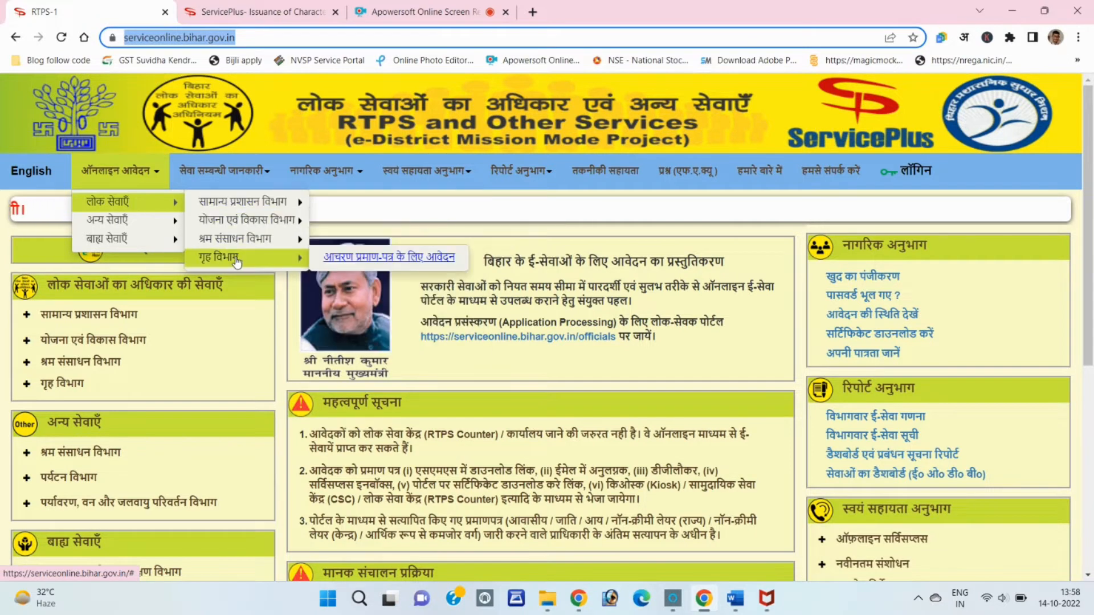
click(340, 259)
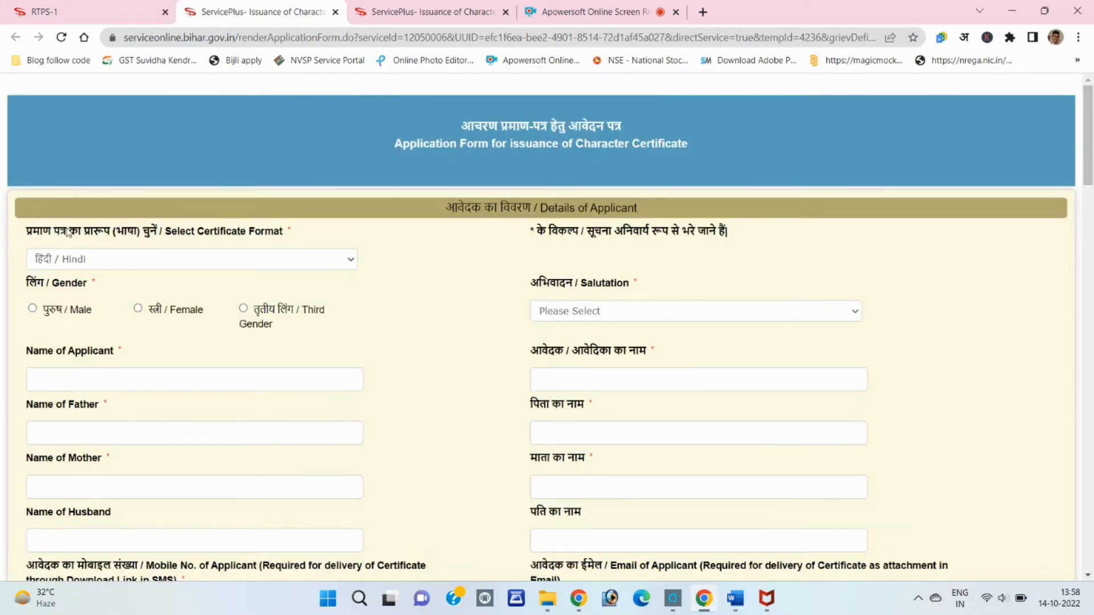
Set certificate format हिंदी, gender Male and salutation कोई अभिवादन नहीं
click(59, 261)
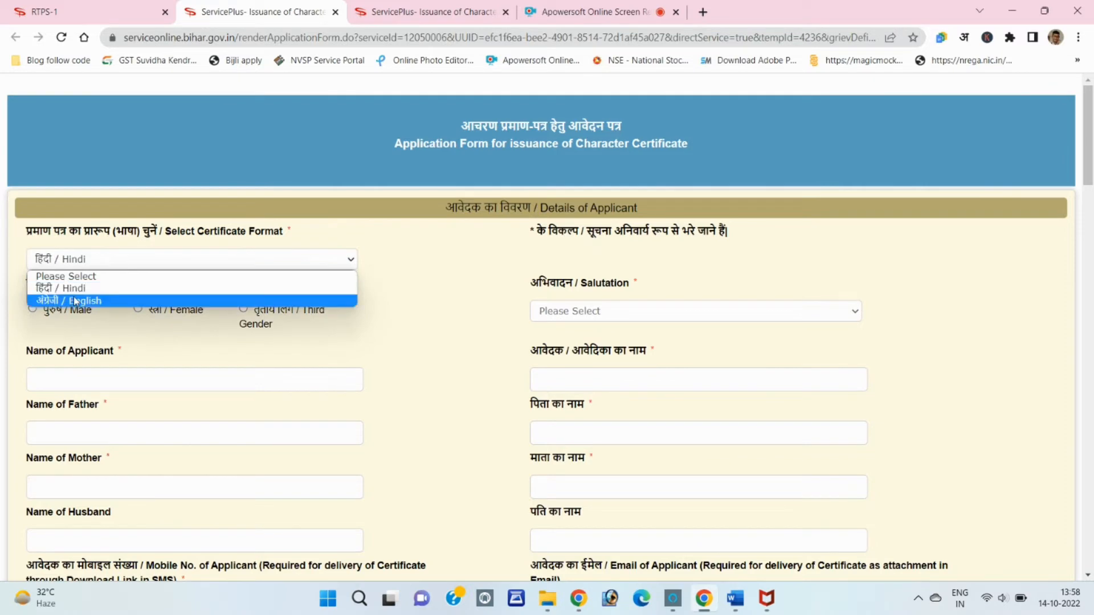
click(75, 292)
scroll(424, 257, down, 1)
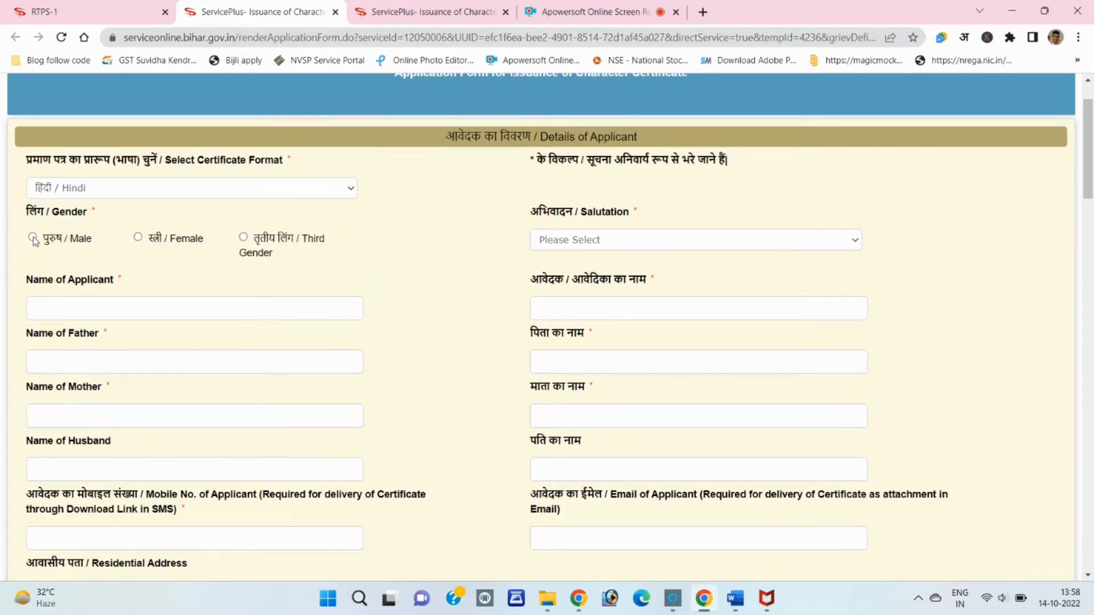
click(33, 239)
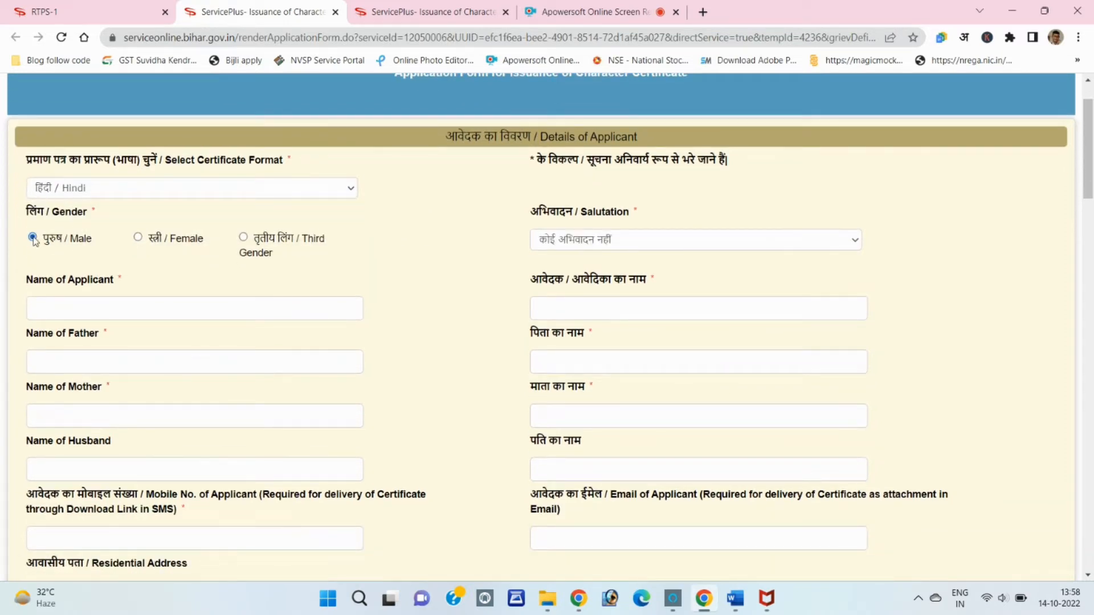
click(568, 240)
click(565, 281)
Enter the applicant's and father's names and check their auto-filled Hindi versions
text(ena)
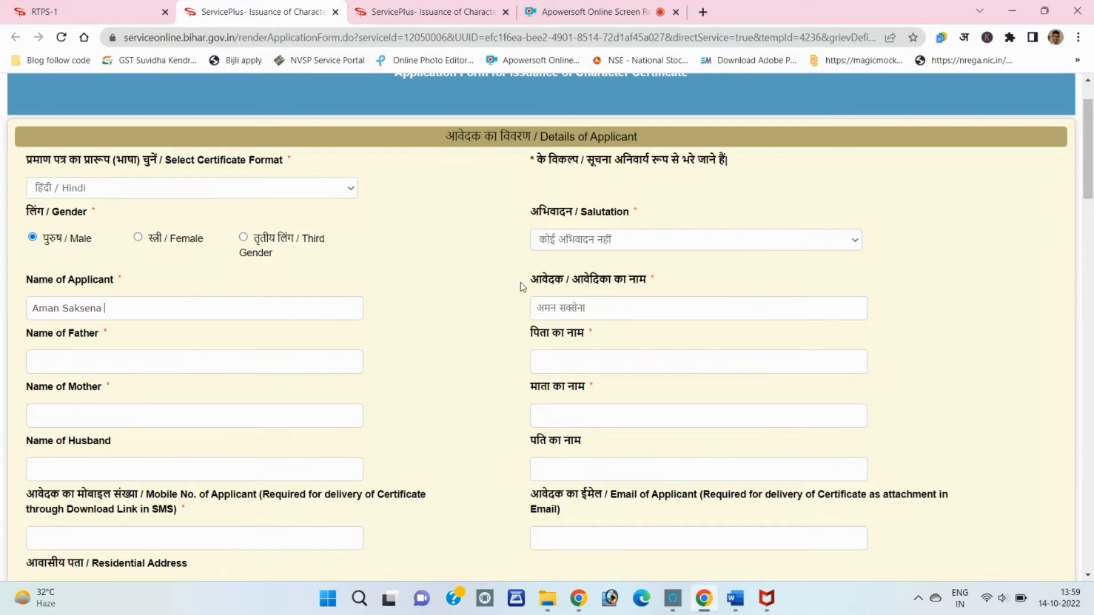
drag(523, 285, 639, 300)
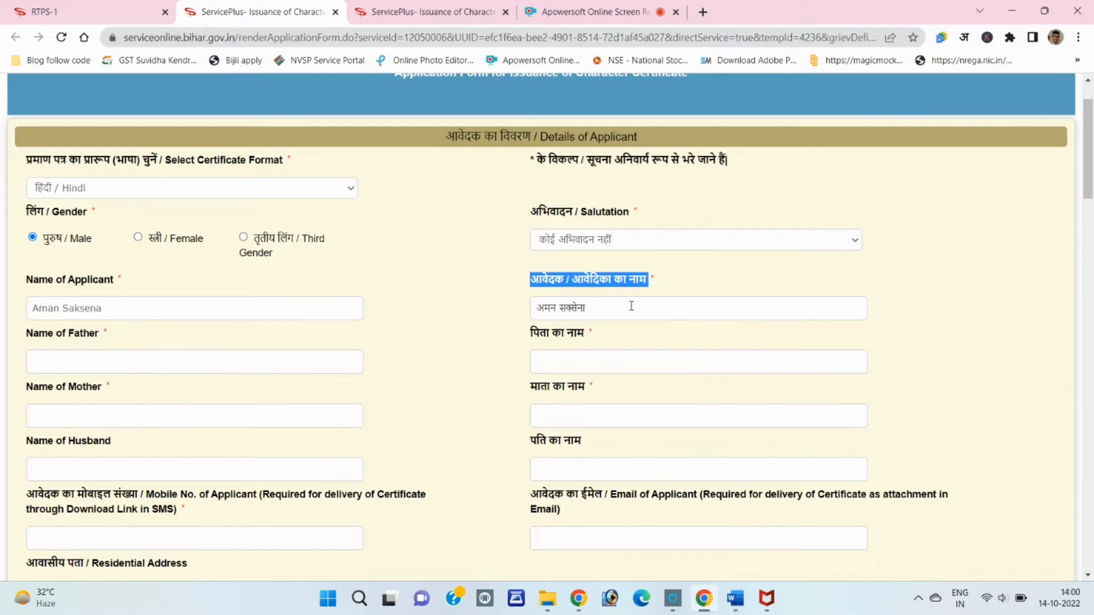
click(632, 306)
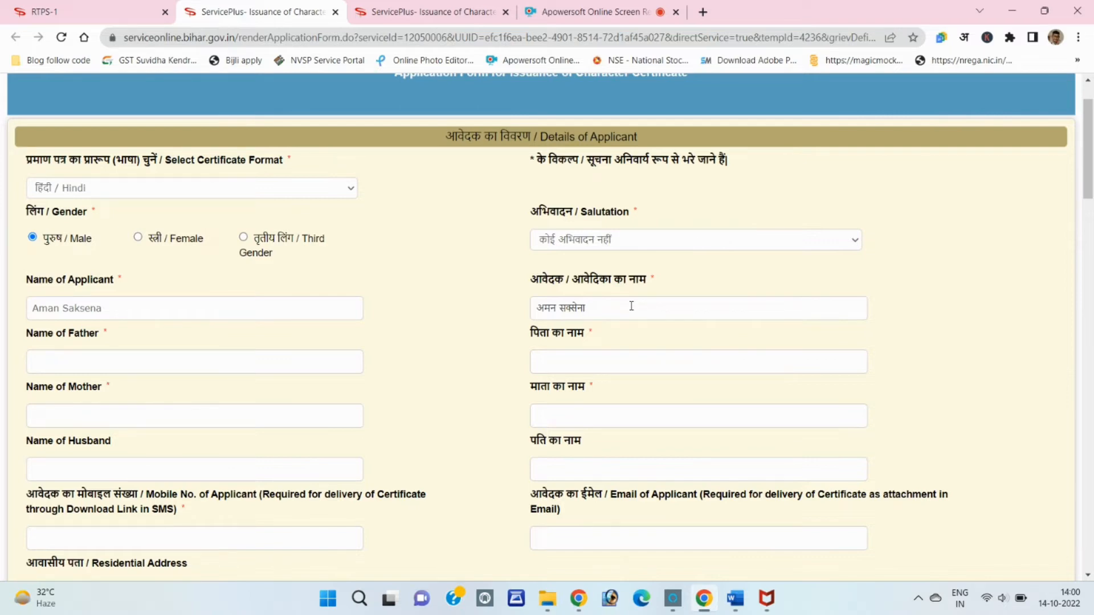
click(207, 367)
text(Arun)
drag(534, 361, 558, 367)
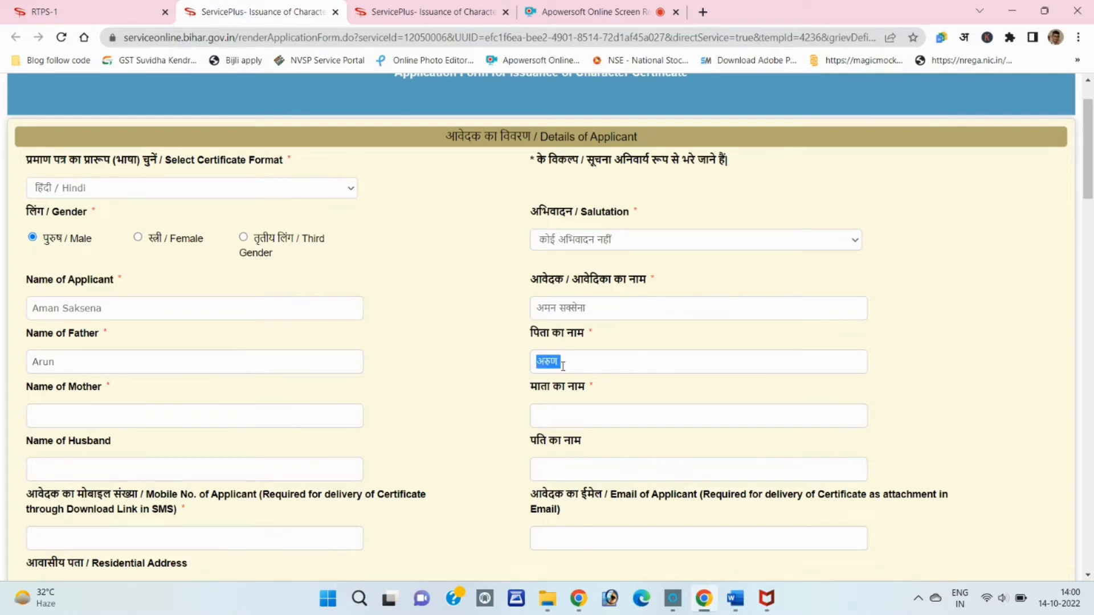
click(570, 364)
click(119, 412)
click(590, 420)
click(590, 420)
Leave the husband's name and mobile number fields empty and move on
scroll(590, 420, down, 1)
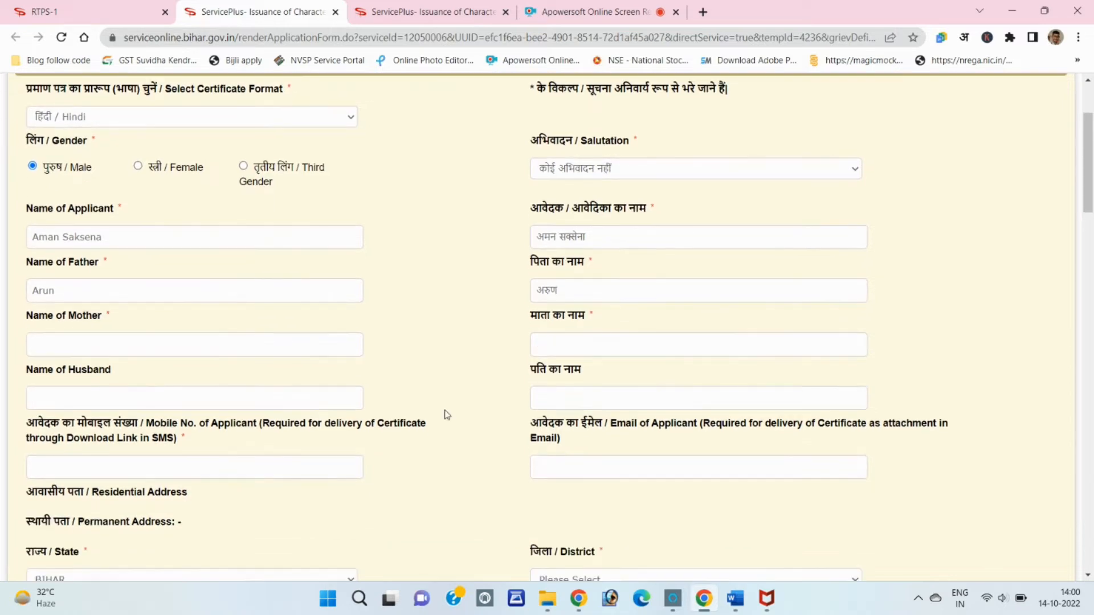
click(79, 390)
click(627, 403)
scroll(513, 399, down, 1)
click(247, 394)
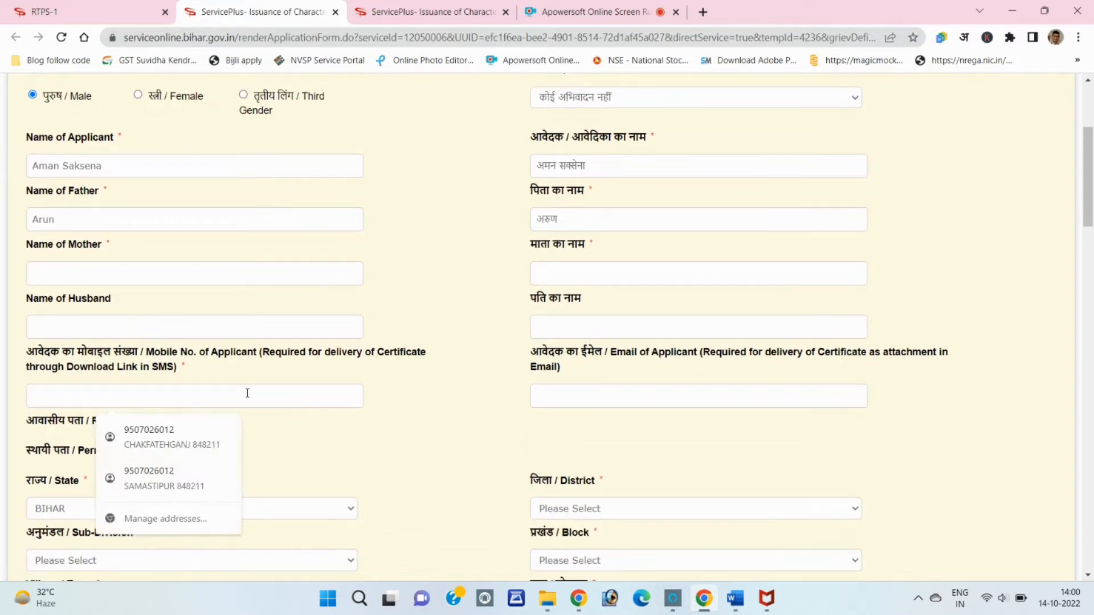
click(378, 439)
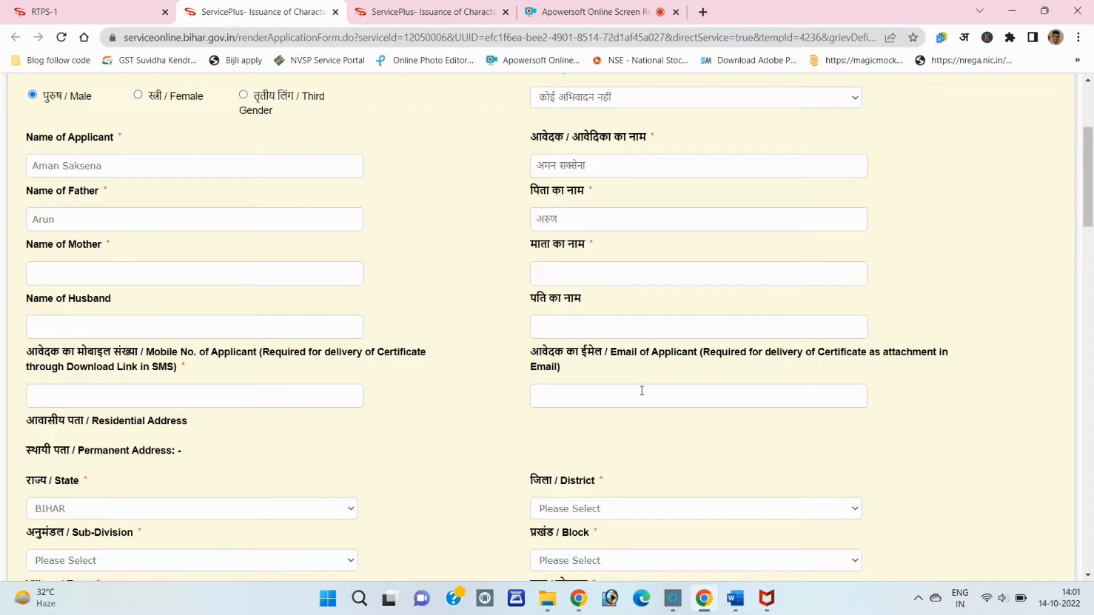
scroll(642, 391, down, 2)
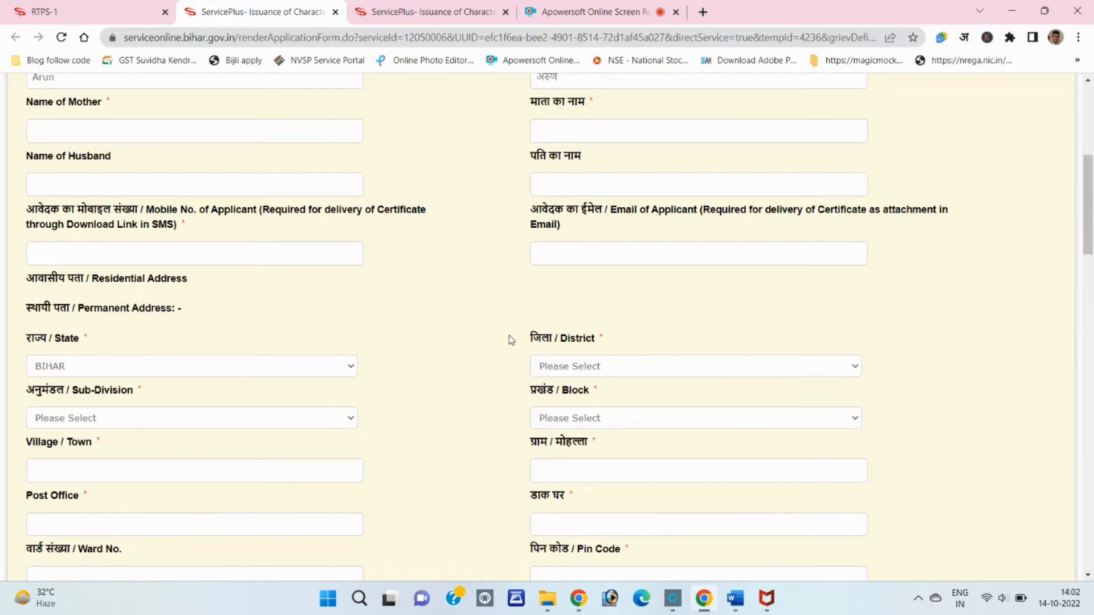
Set the permanent address district to DARBHANGA and sub-division to BIRAUL
click(579, 366)
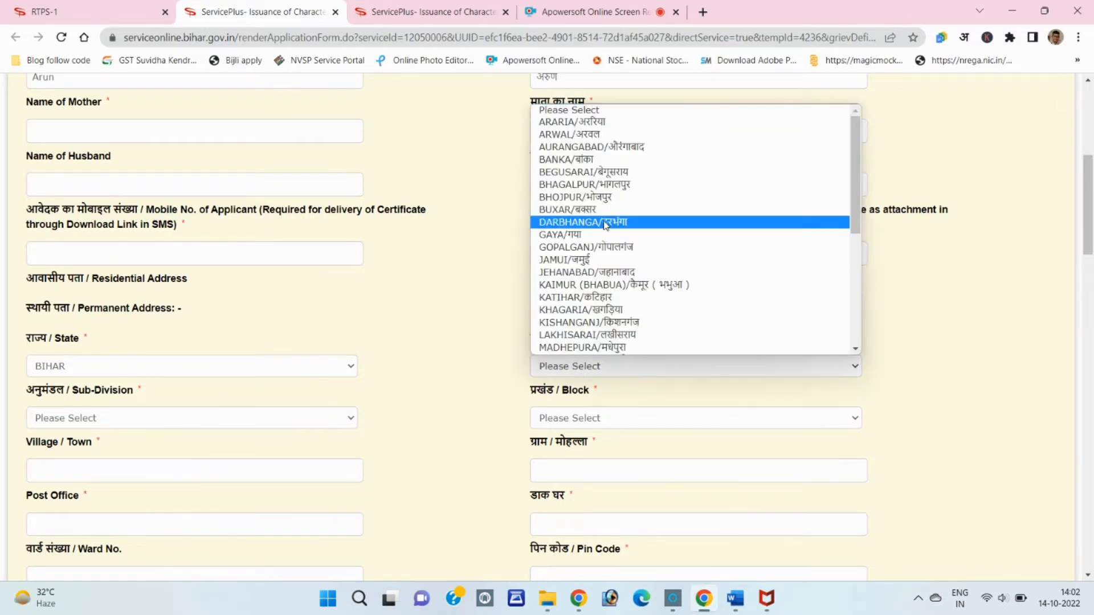
key(Escape)
key(d)
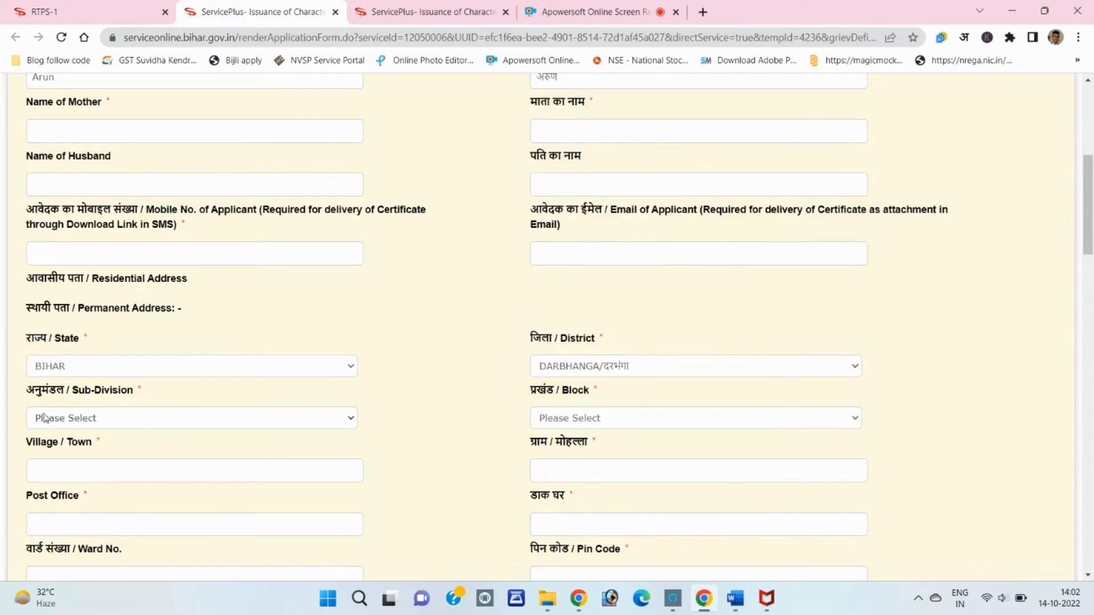
click(134, 424)
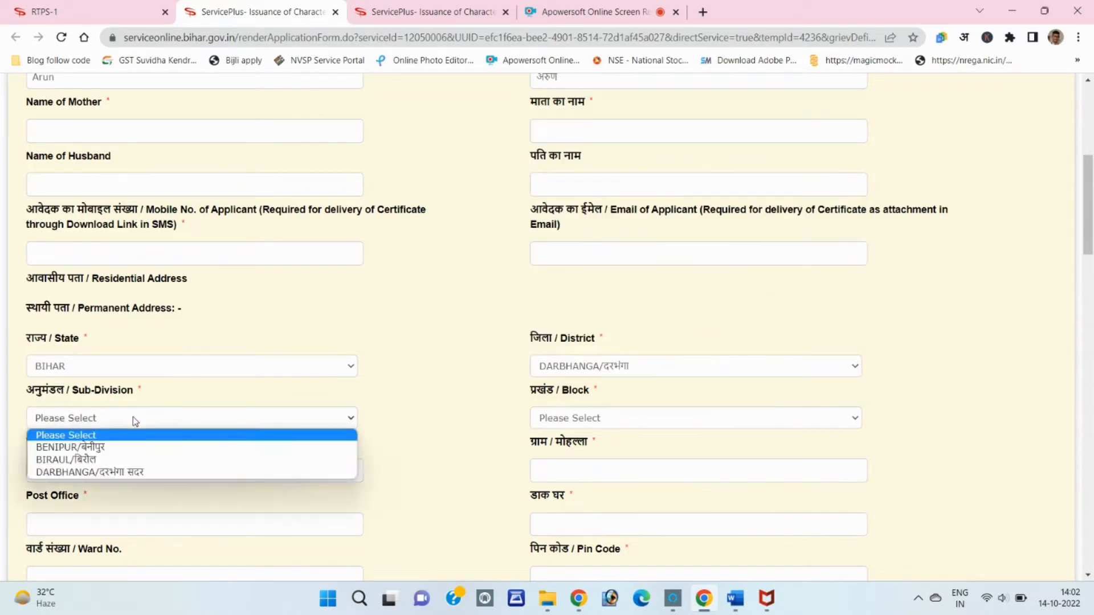
click(140, 460)
scroll(360, 411, down, 1)
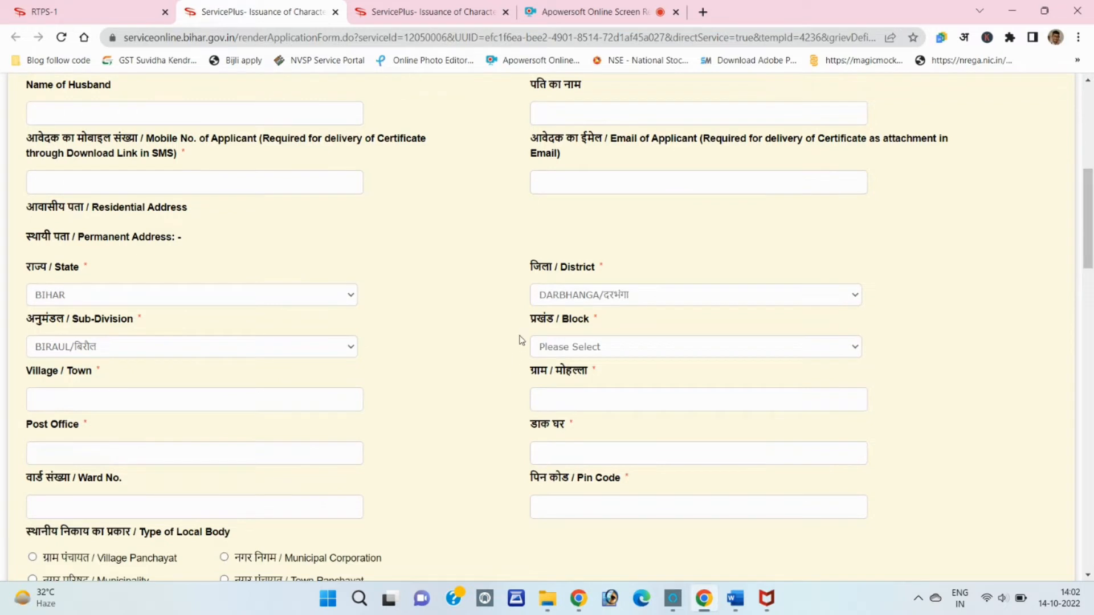
click(567, 346)
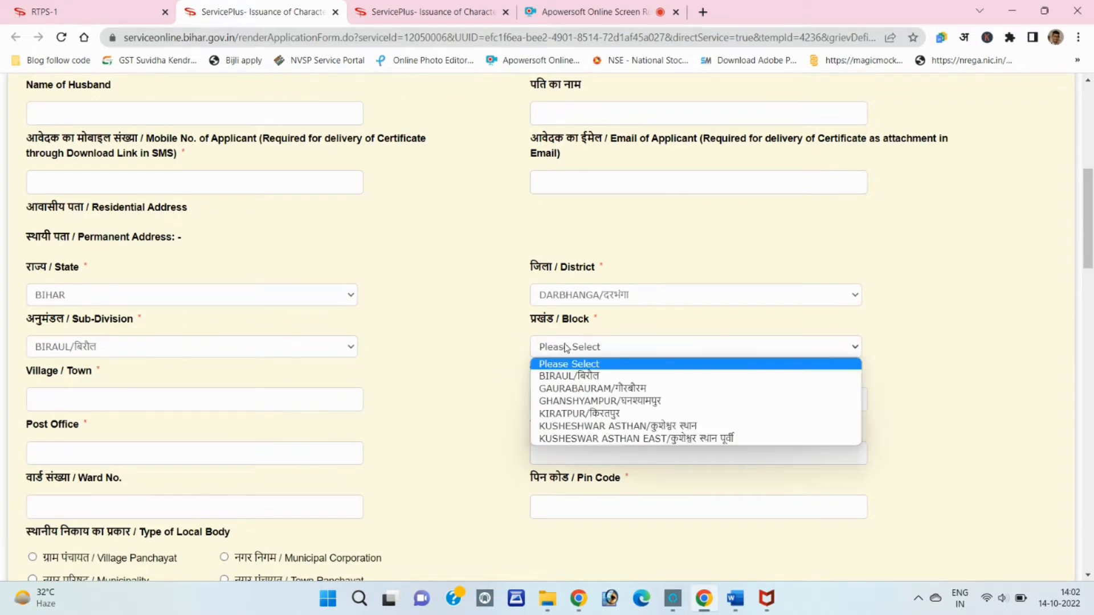
click(578, 402)
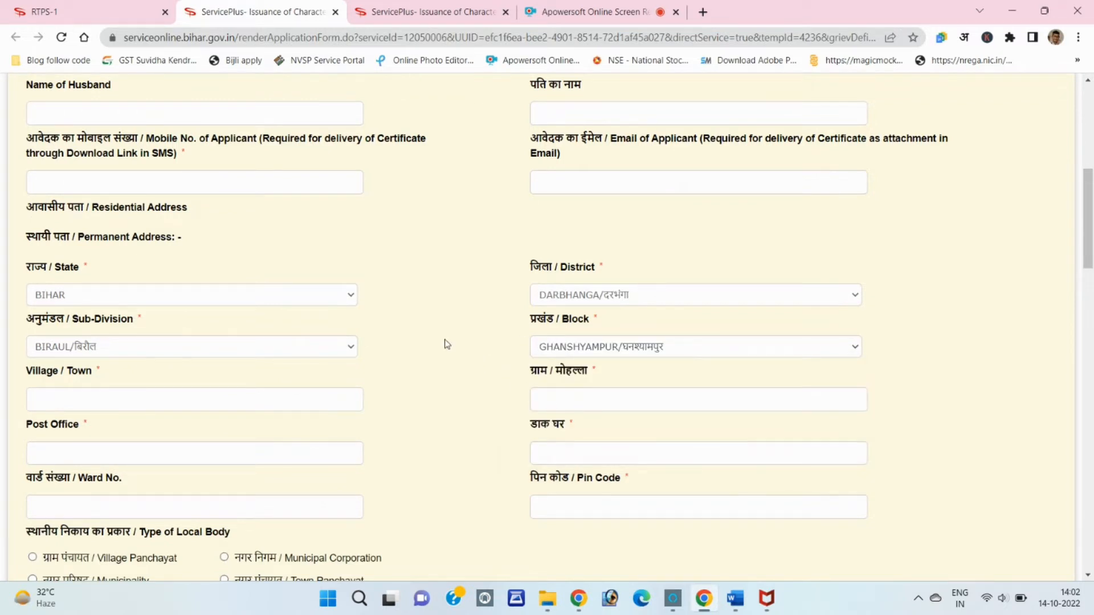
click(145, 400)
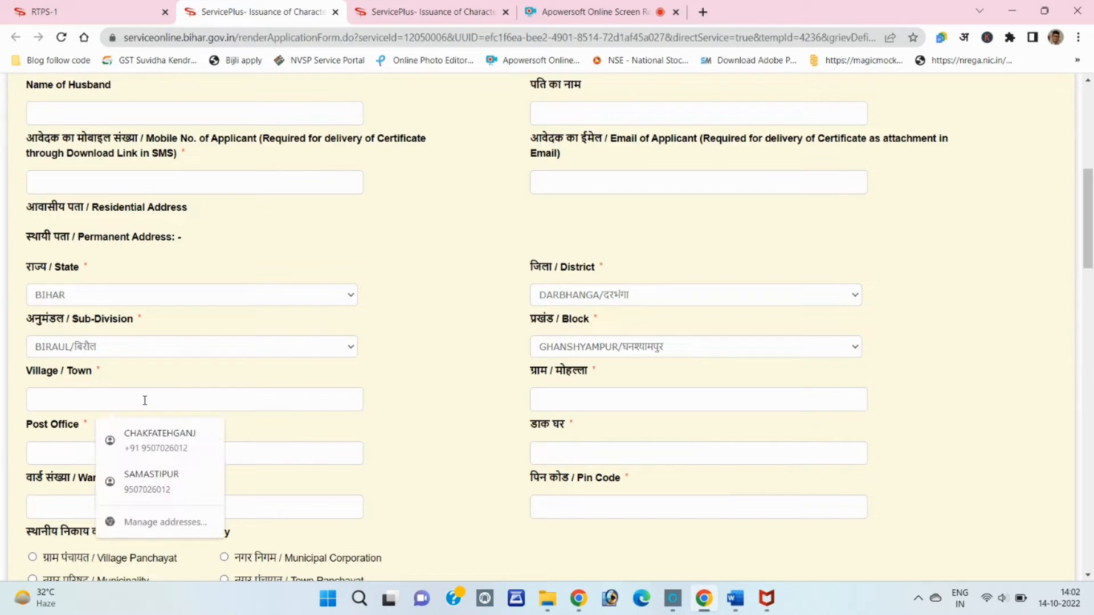
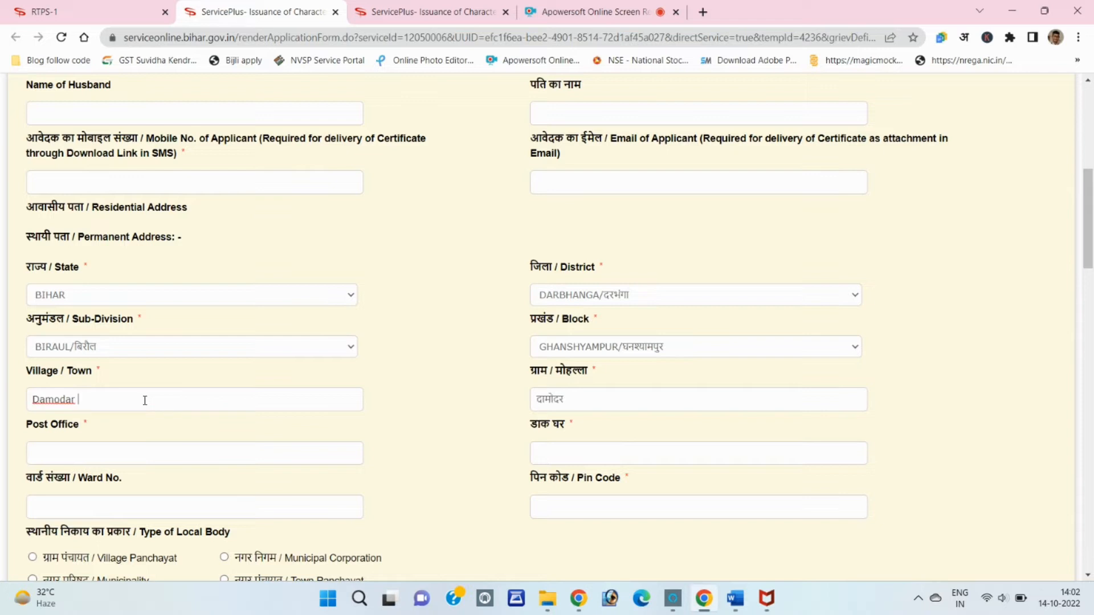
click(580, 398)
scroll(581, 398, down, 1)
click(61, 383)
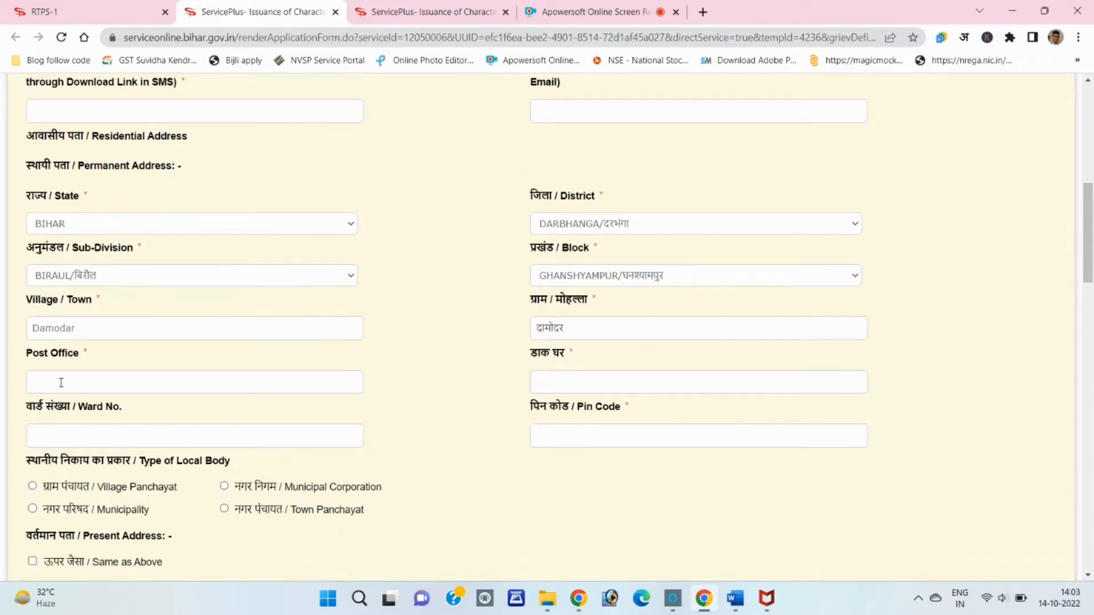
scroll(171, 385, down, 1)
click(111, 368)
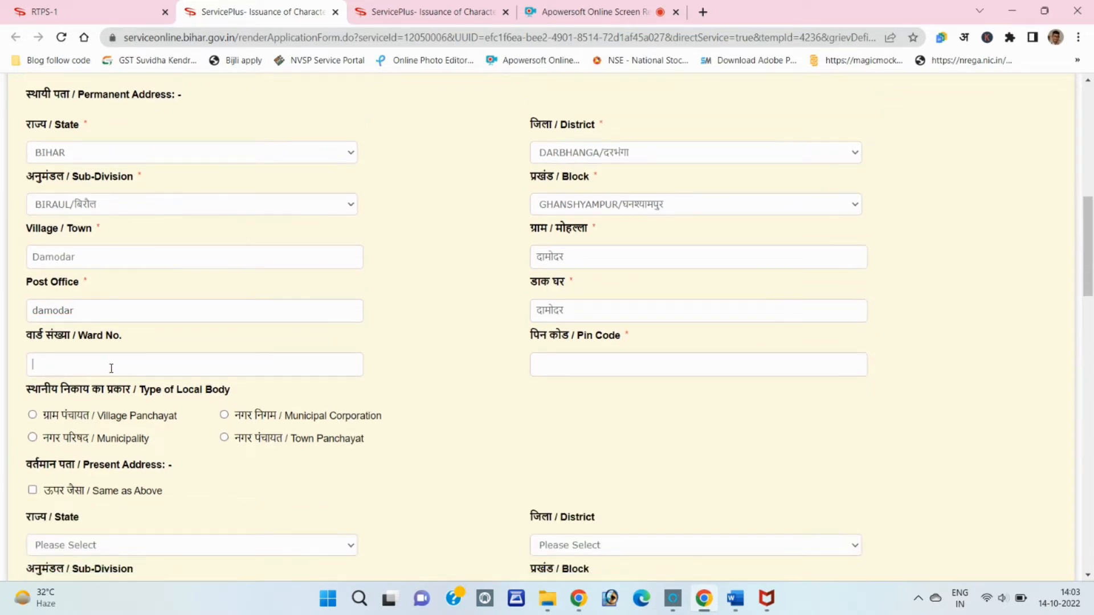
click(593, 366)
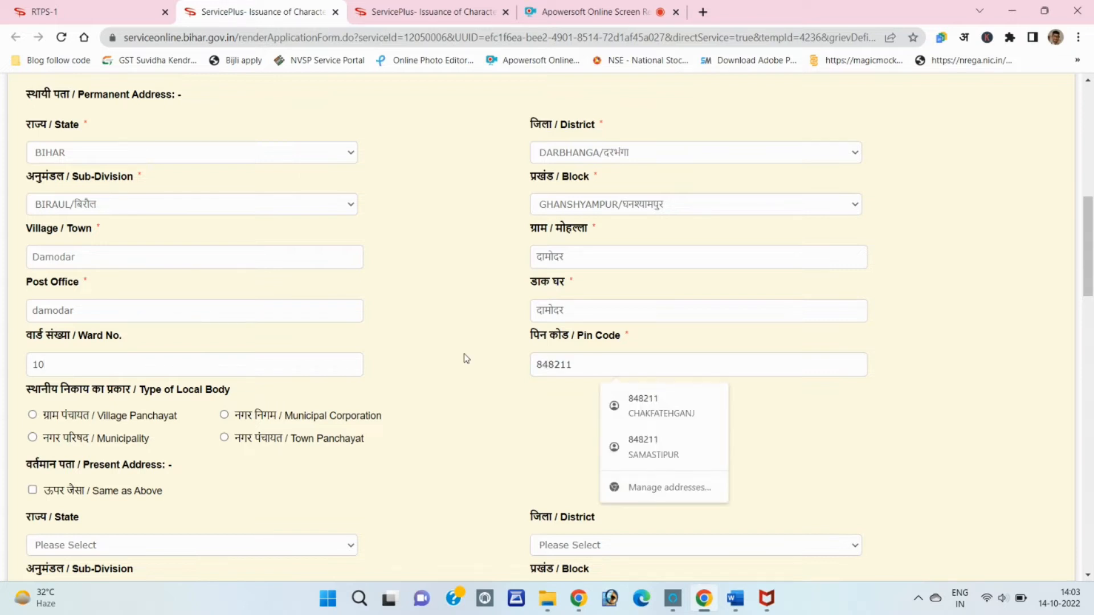
click(468, 338)
Set the local body to Municipal Corporation Darbhanga instead of Village Panchayat PUNHAD
scroll(148, 334, down, 1)
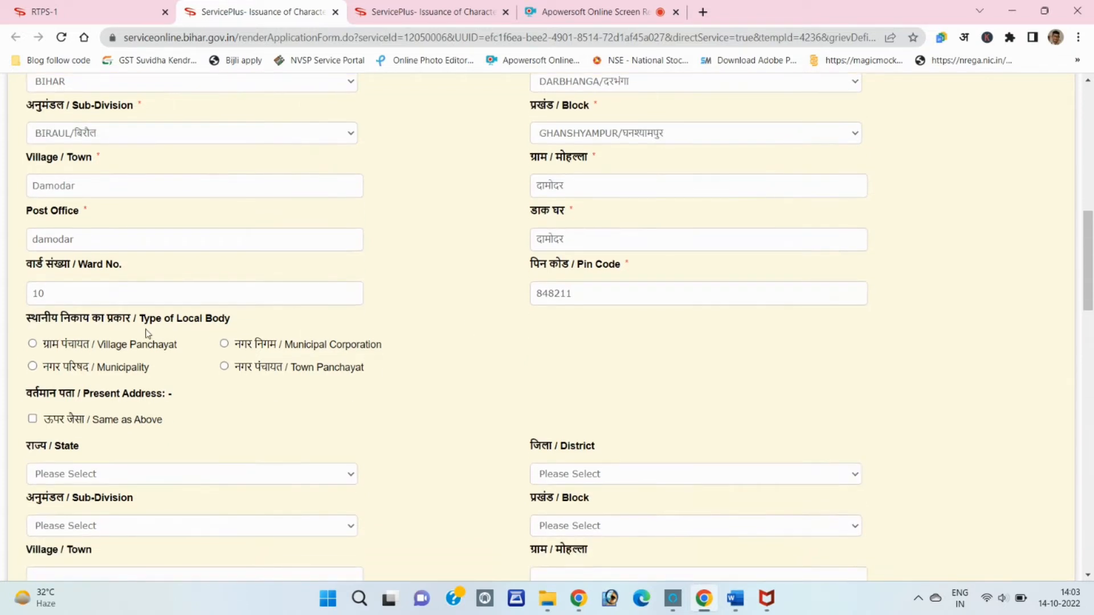
click(33, 345)
click(131, 429)
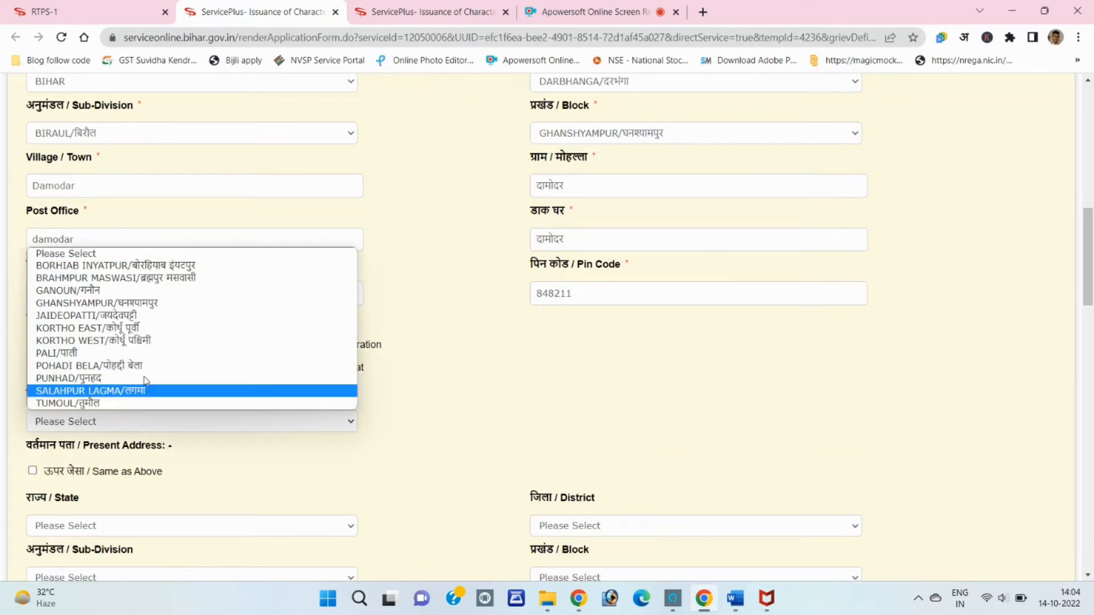
click(199, 381)
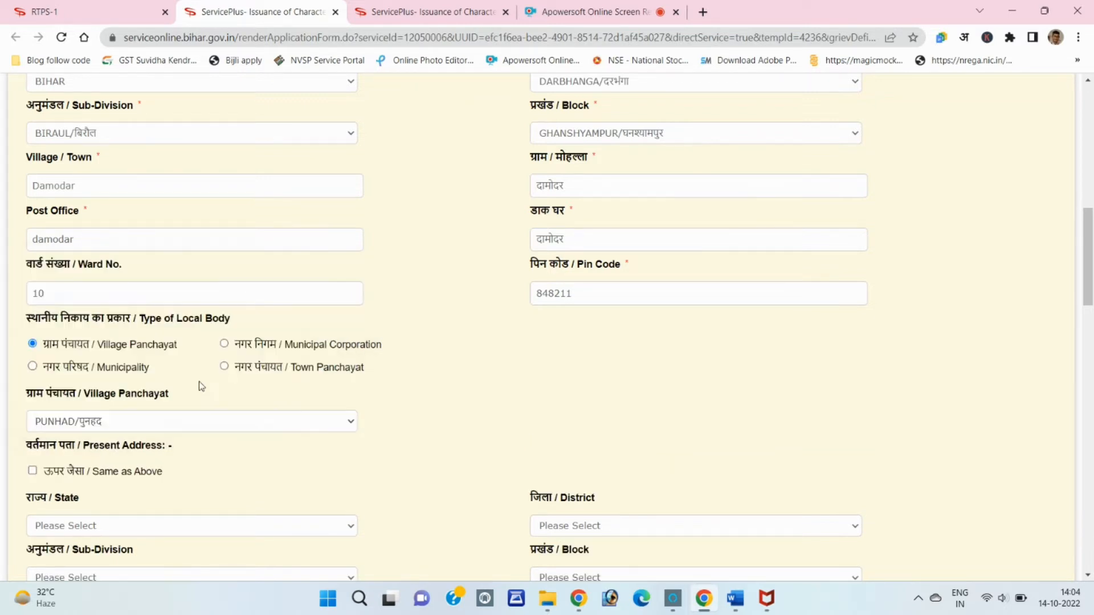
click(225, 344)
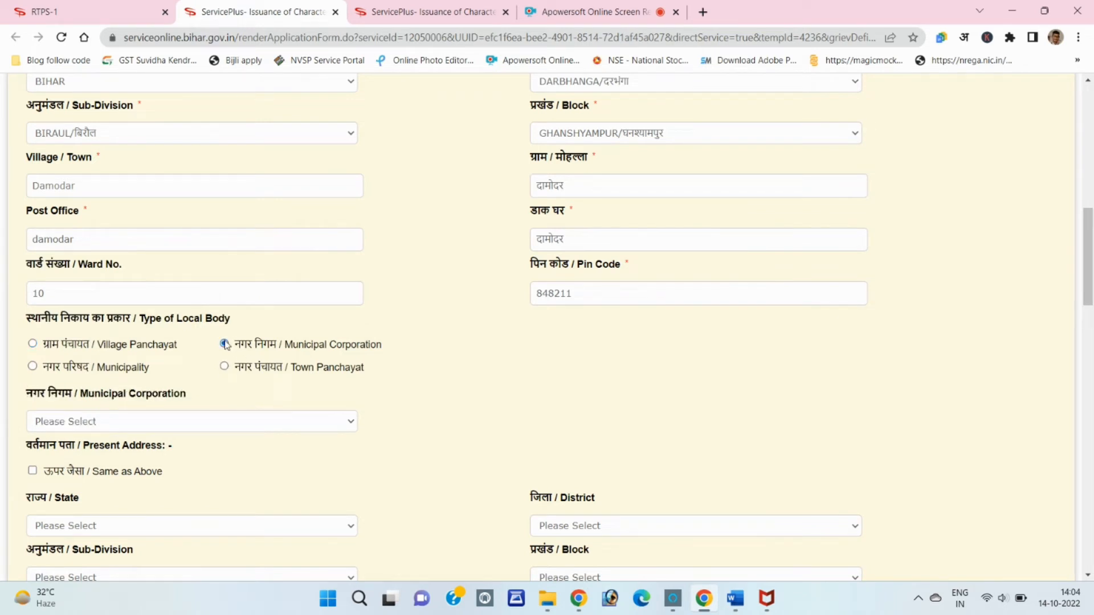
click(201, 422)
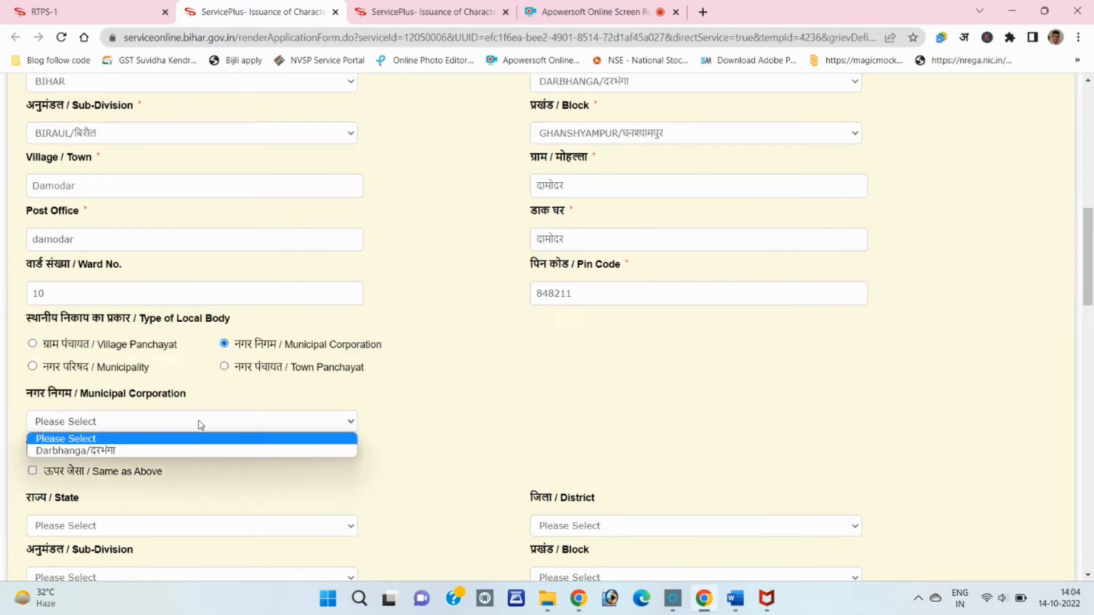
click(157, 450)
scroll(409, 403, down, 1)
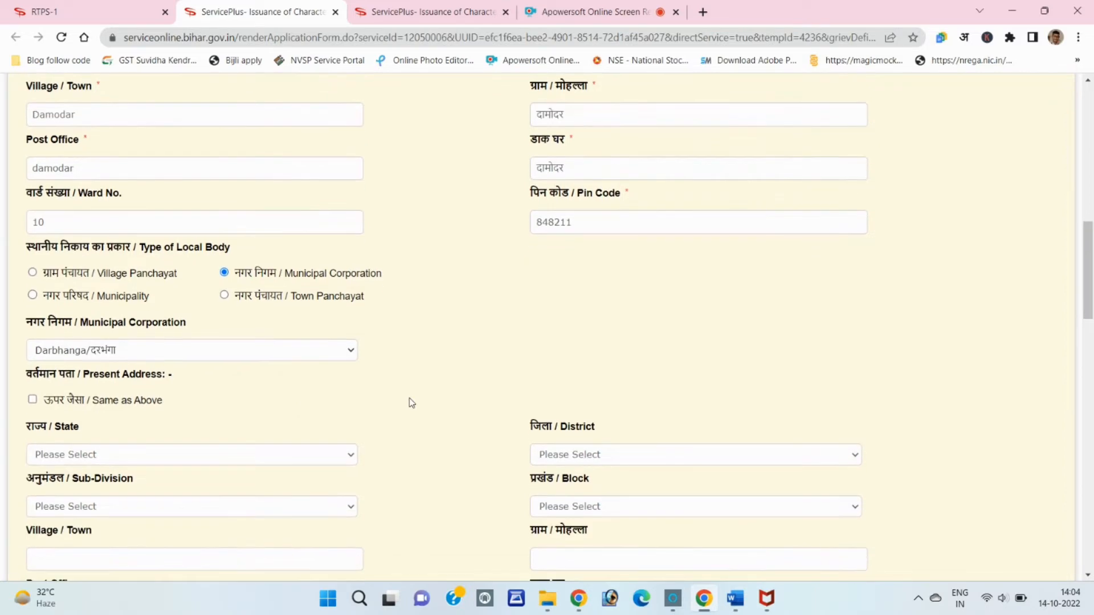
scroll(97, 378, up, 3)
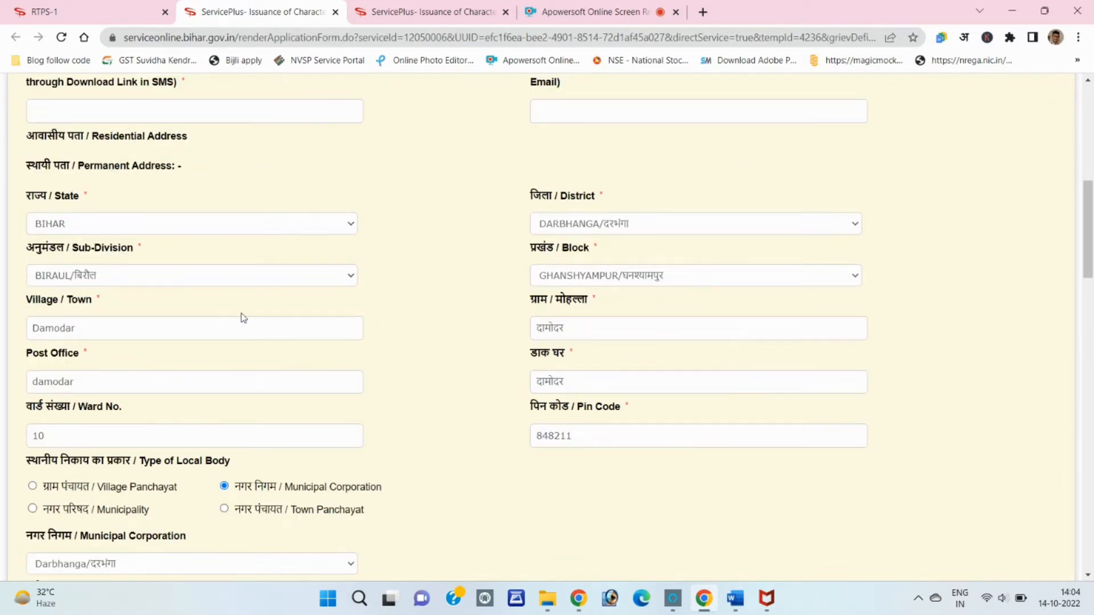
Scroll to Present Address, which copies the permanent address via 'Same as Above'
scroll(244, 318, down, 3)
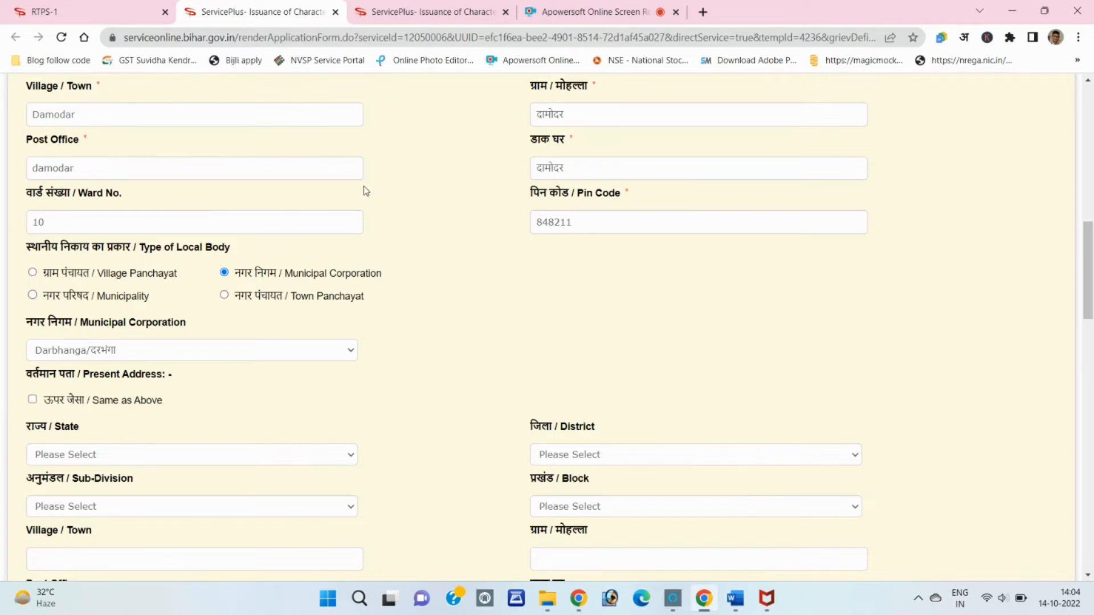
scroll(364, 188, down, 3)
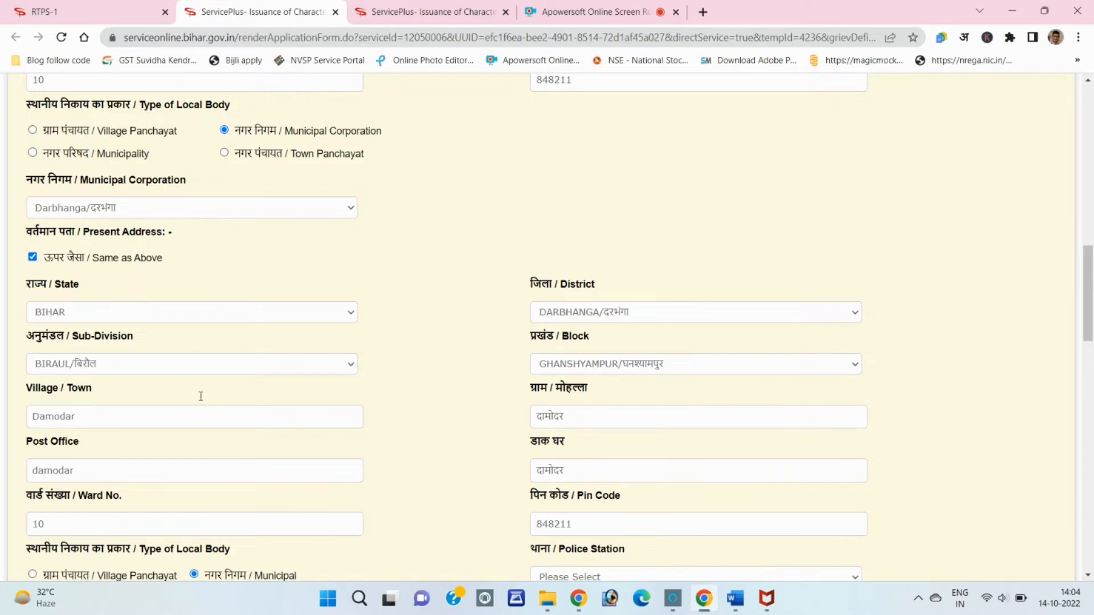
scroll(189, 364, down, 6)
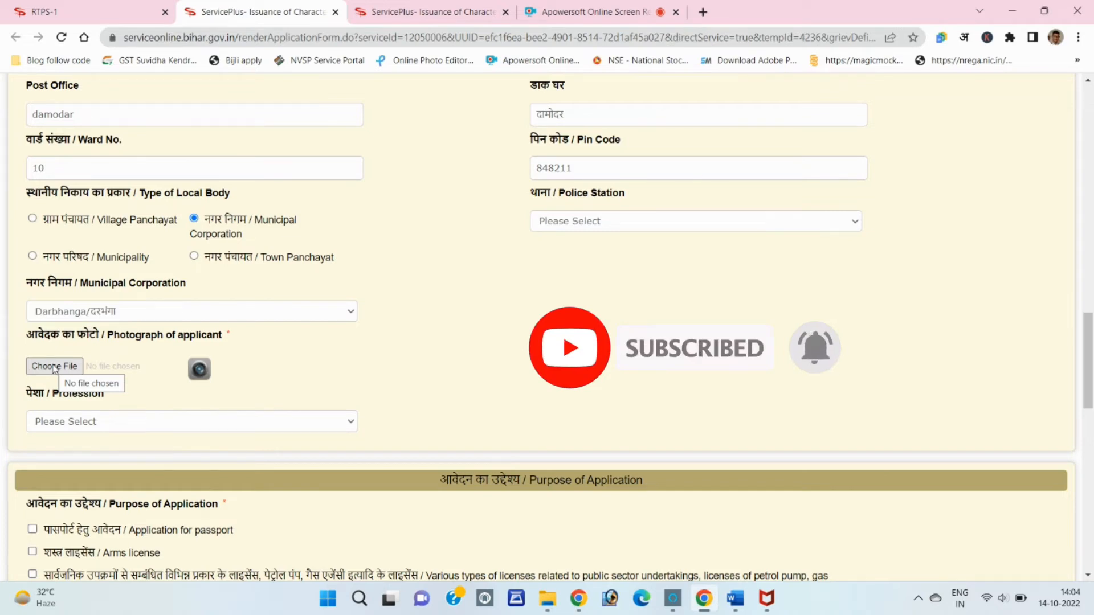
Choose छात्र / Student from the Profession dropdown
scroll(55, 369, down, 1)
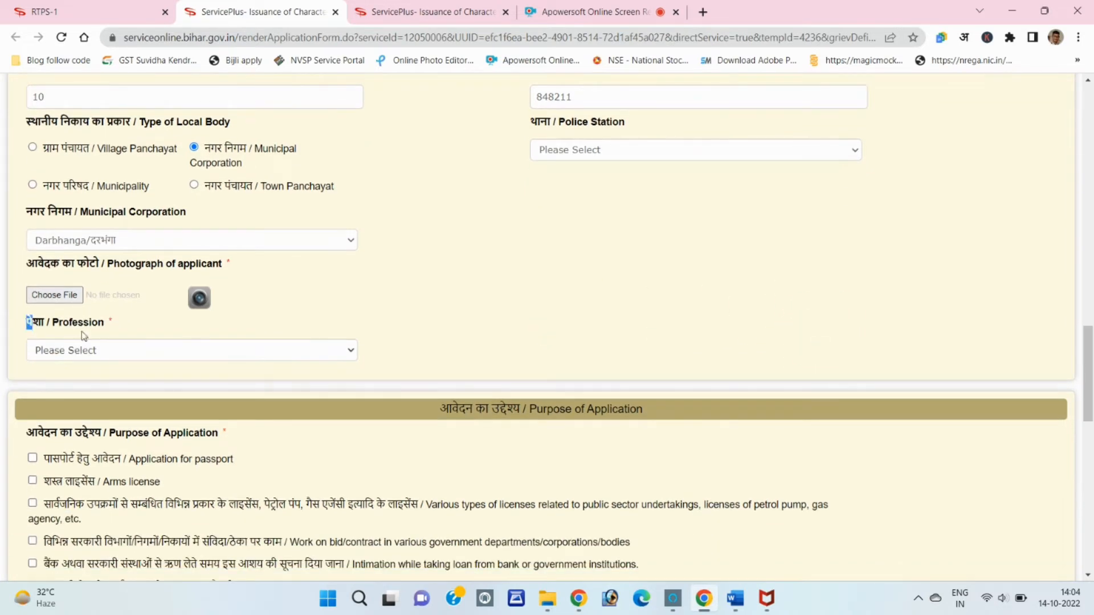
drag(83, 336, 92, 335)
click(103, 356)
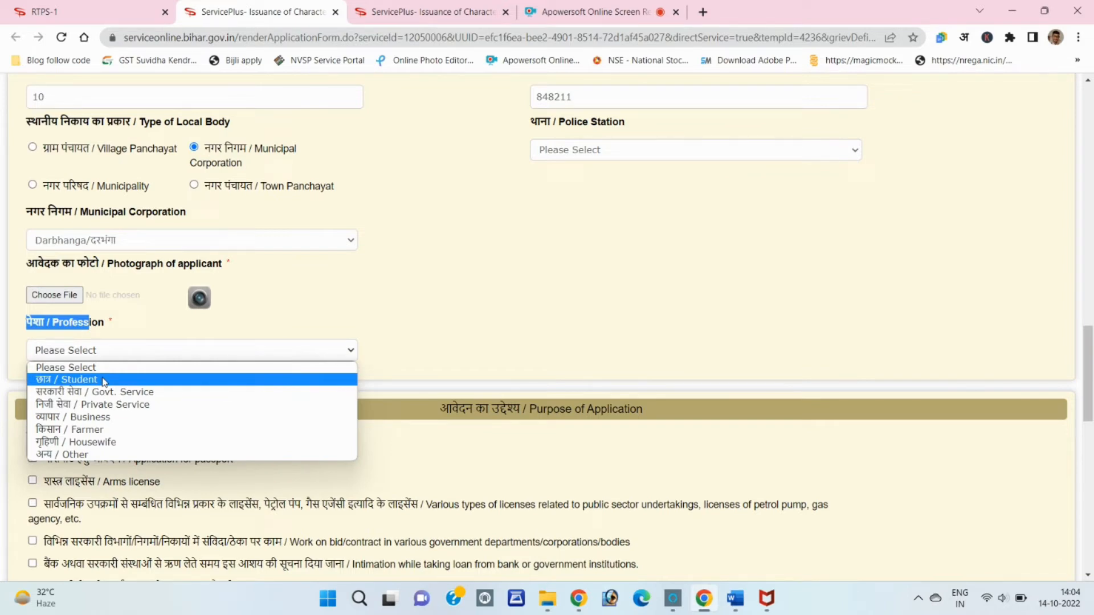
click(105, 379)
scroll(400, 396, down, 2)
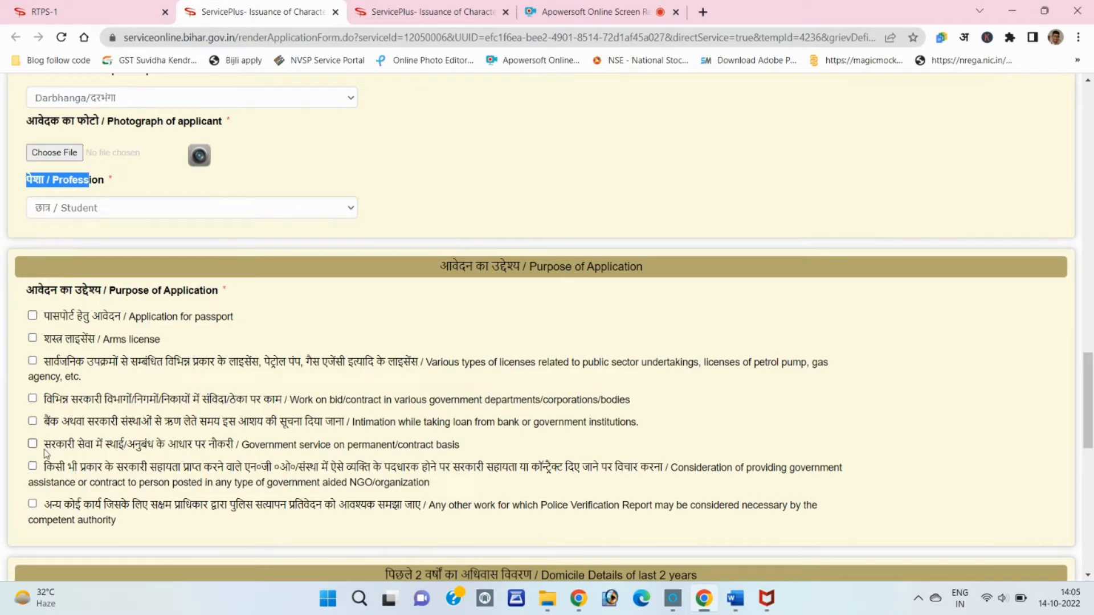
Tick 'Application for passport' and 'Any other work', specifying the purpose as 'Ghigjblgib'
click(33, 316)
scroll(35, 319, down, 1)
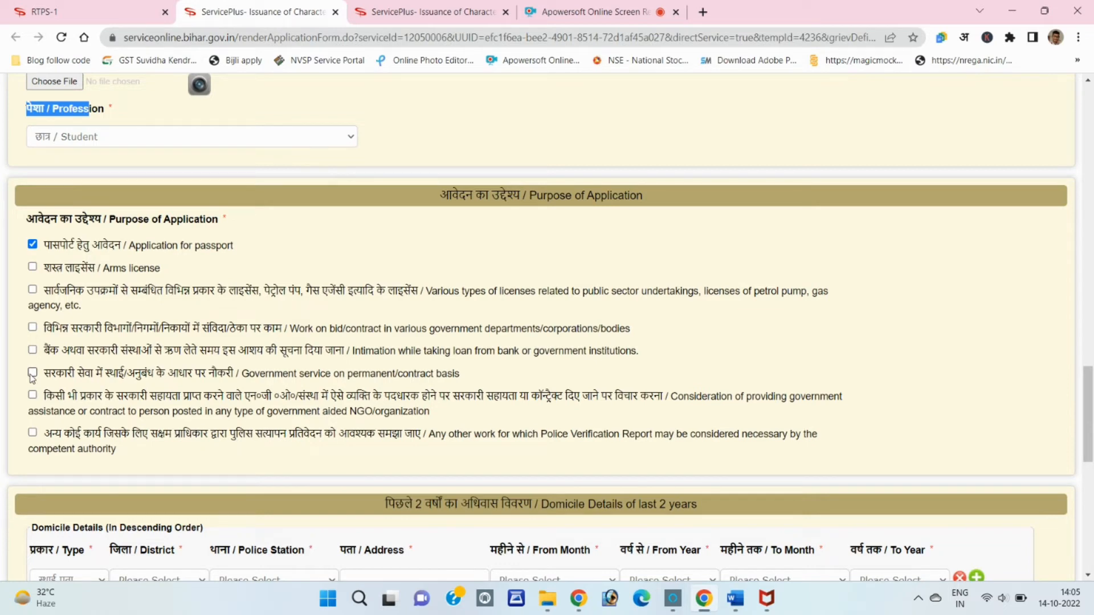
scroll(32, 378, down, 1)
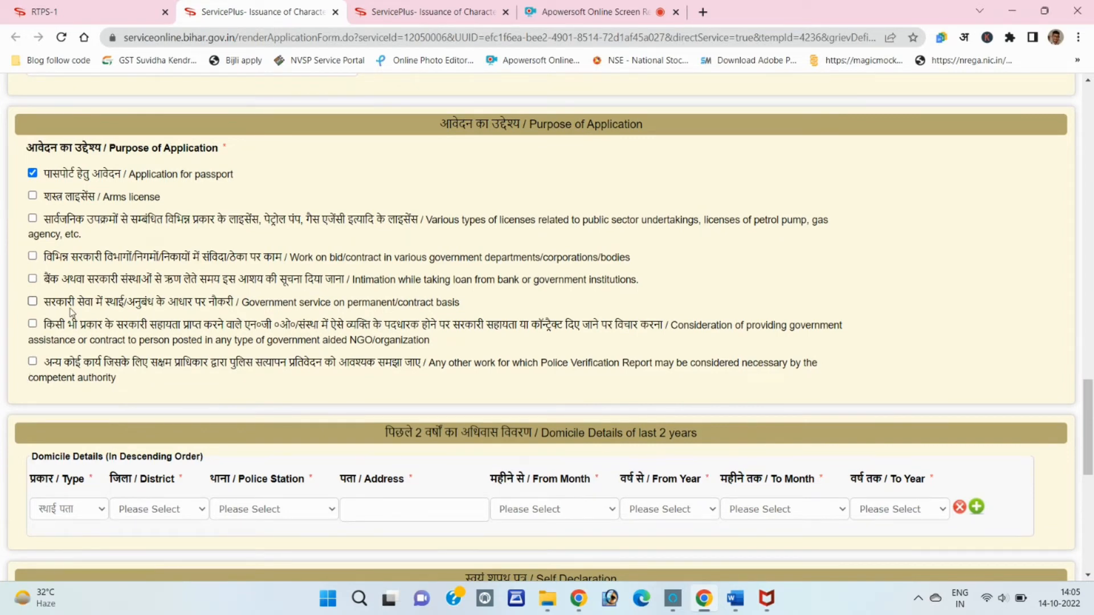
click(33, 362)
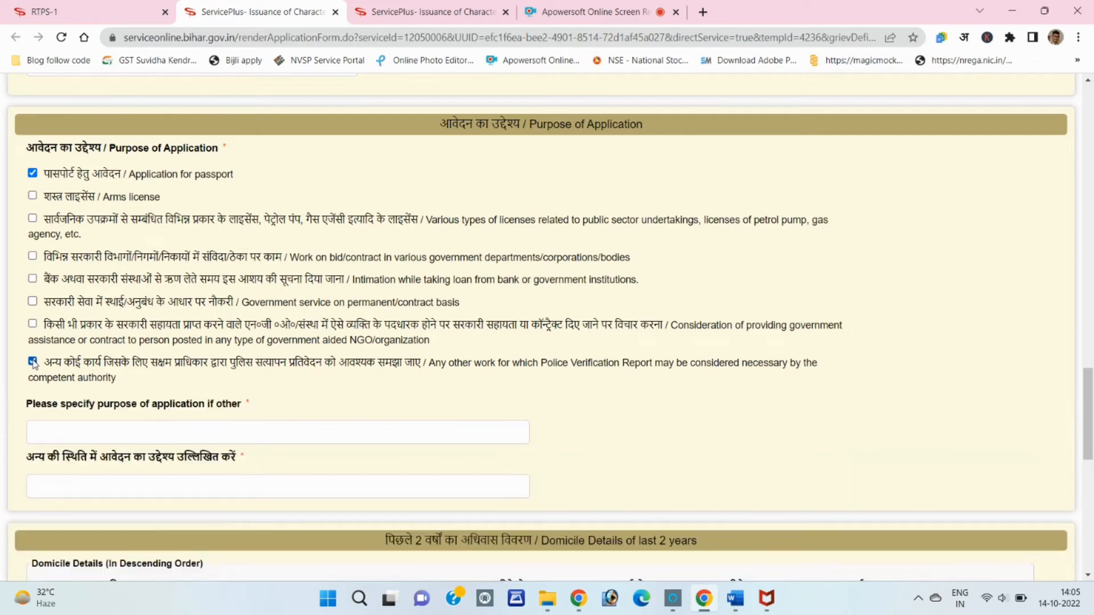
click(59, 427)
text(Ghigjbl)
text(gib)
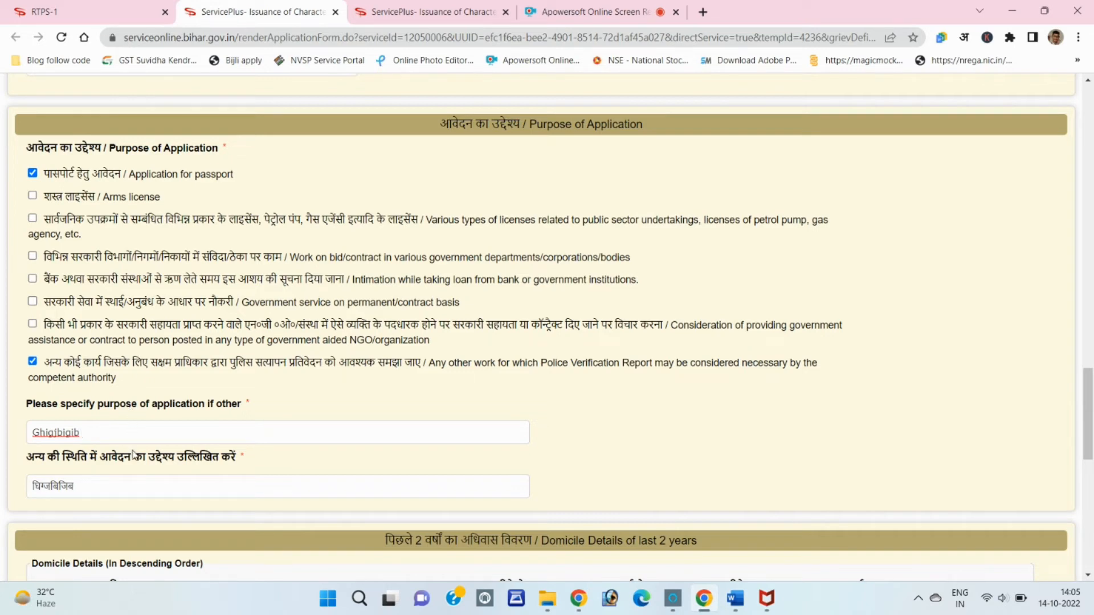
scroll(134, 456, down, 4)
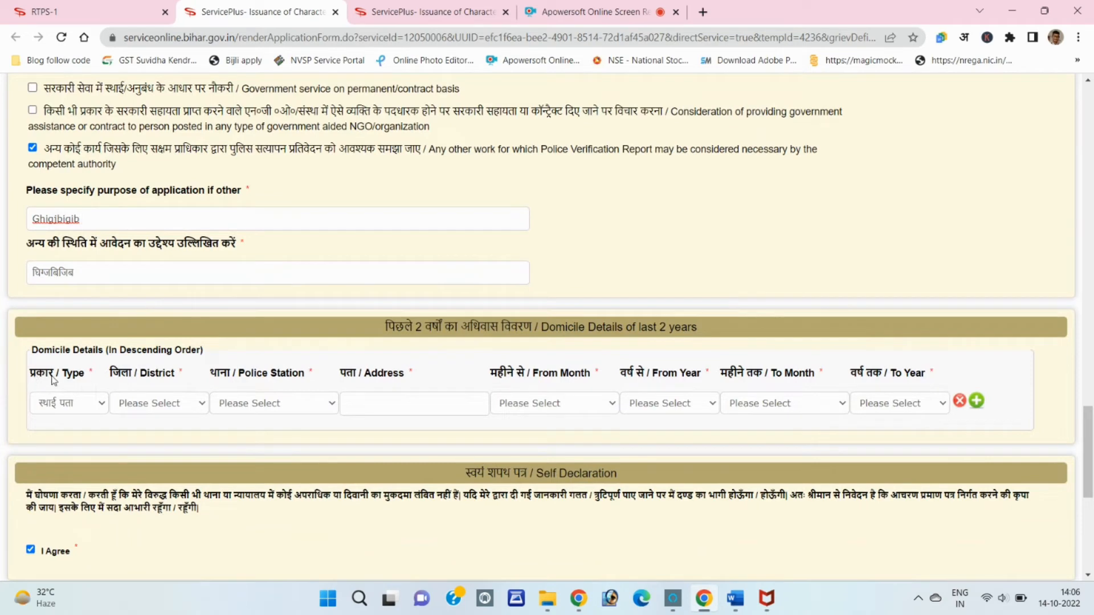
Fill the domicile row with permanent address type, Banka, Fullidumar OP police station and address 'fgf'
click(61, 407)
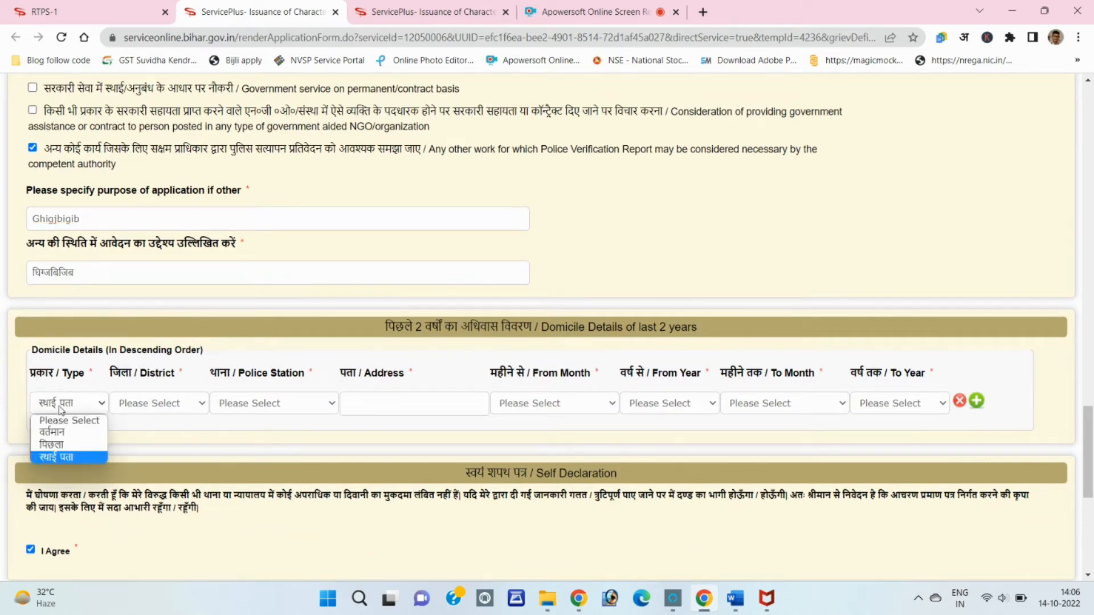
click(63, 458)
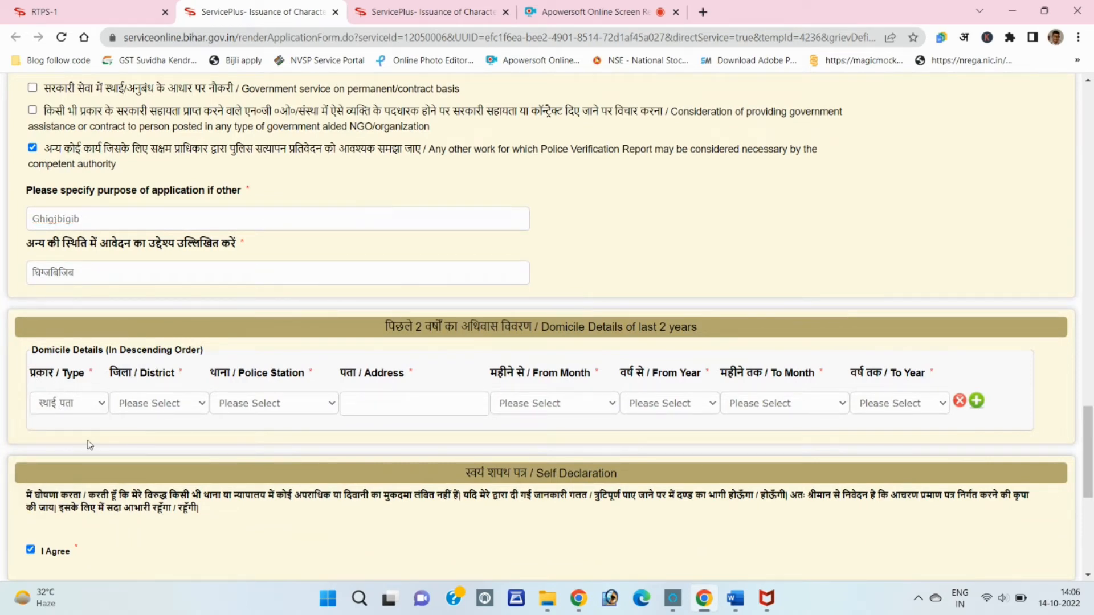
click(150, 406)
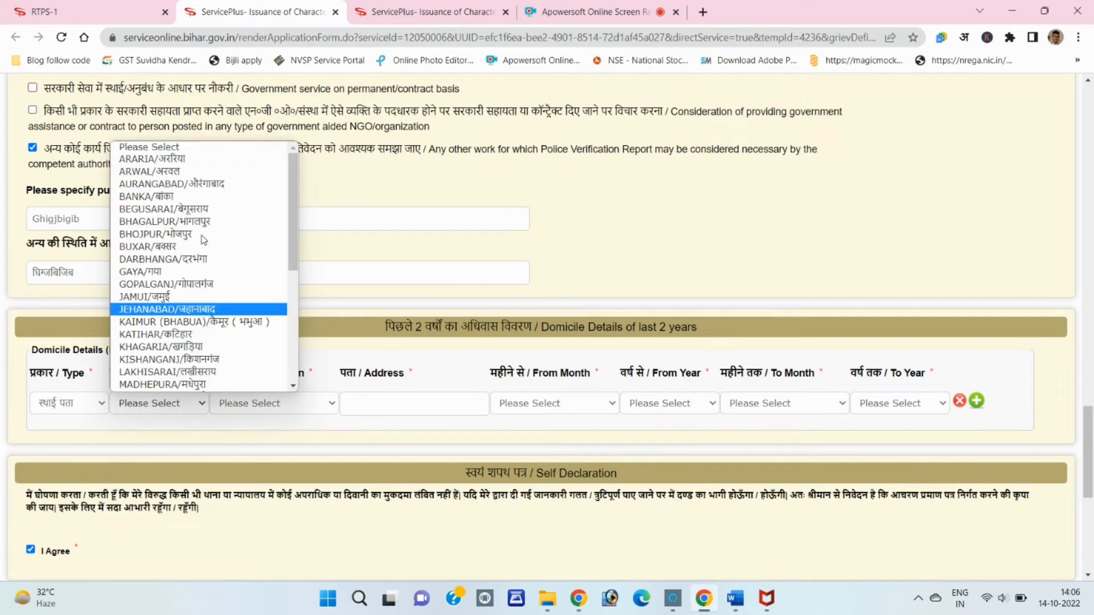
key(Escape)
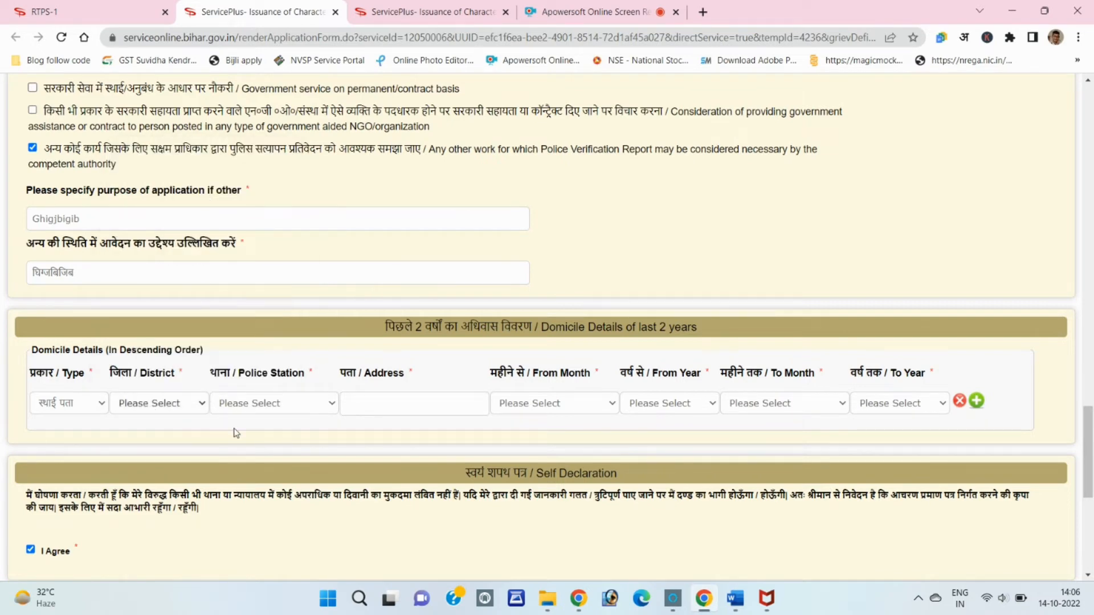
click(248, 405)
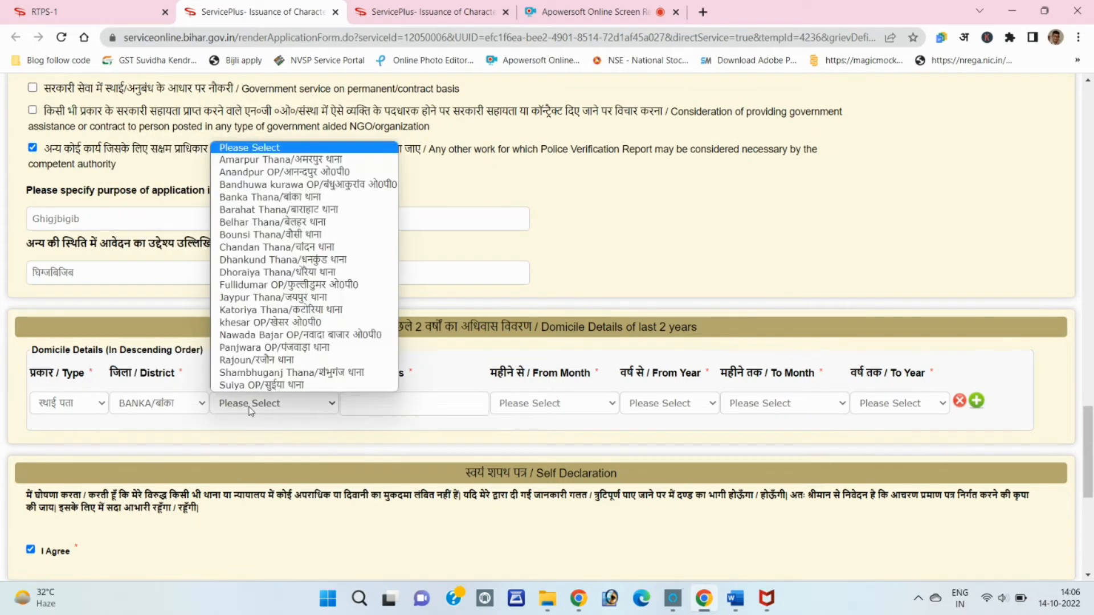
click(305, 283)
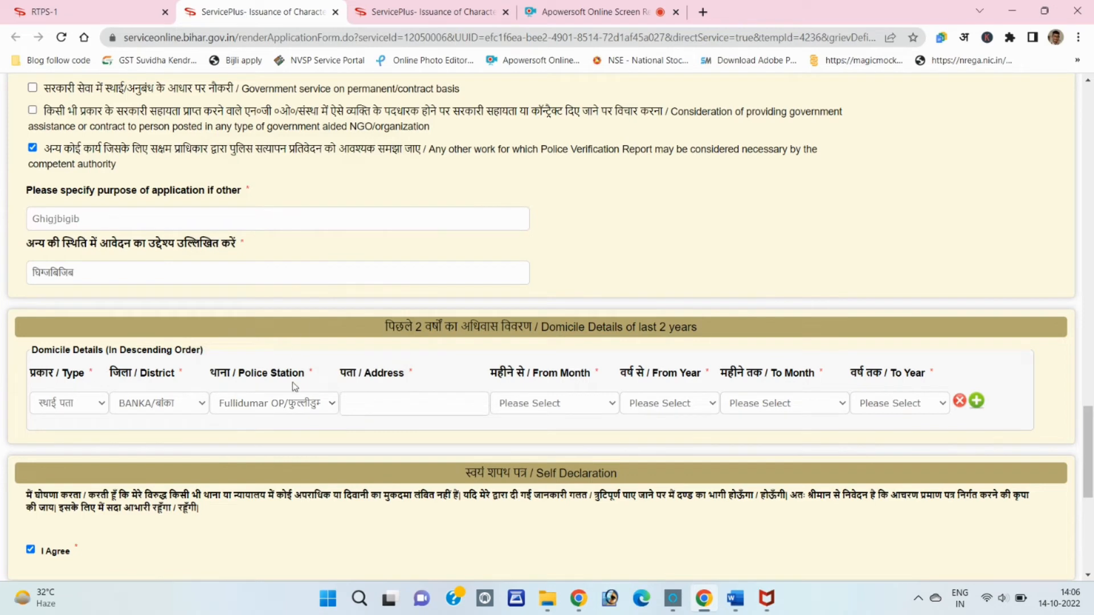
click(373, 405)
text(fgf)
drag(490, 373, 530, 378)
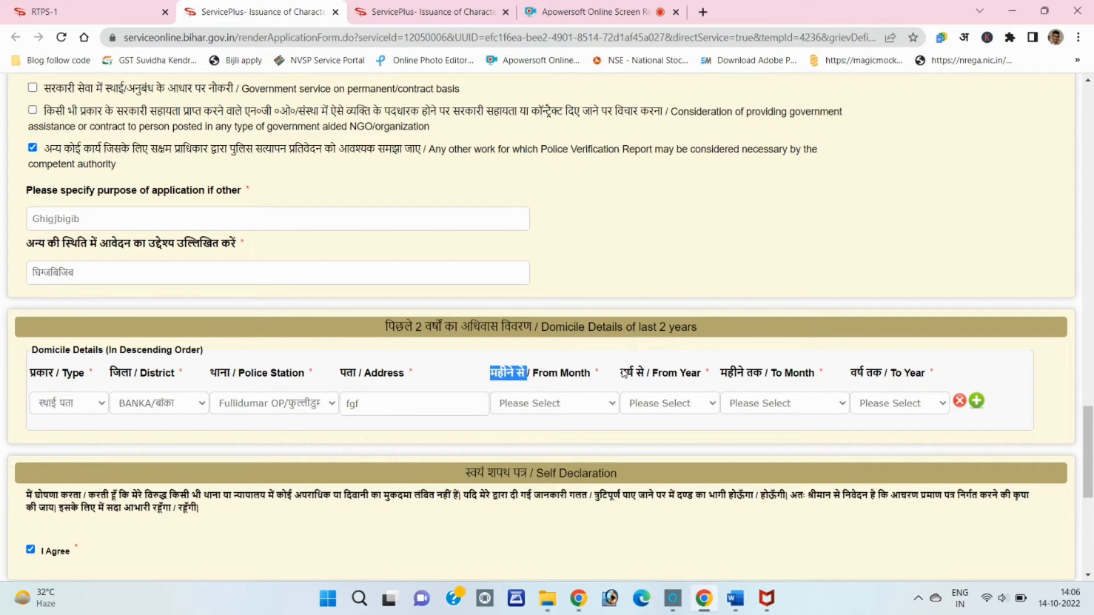
drag(620, 369, 648, 378)
Set the domicile period from जनवरी 2017 to सितम्बर 2022
click(679, 404)
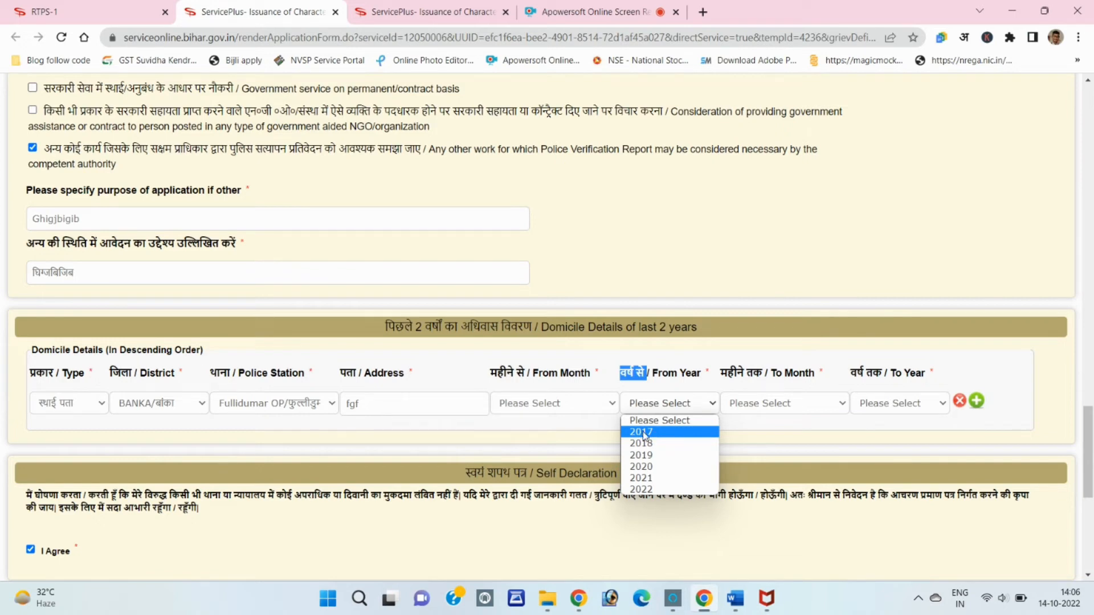
click(644, 434)
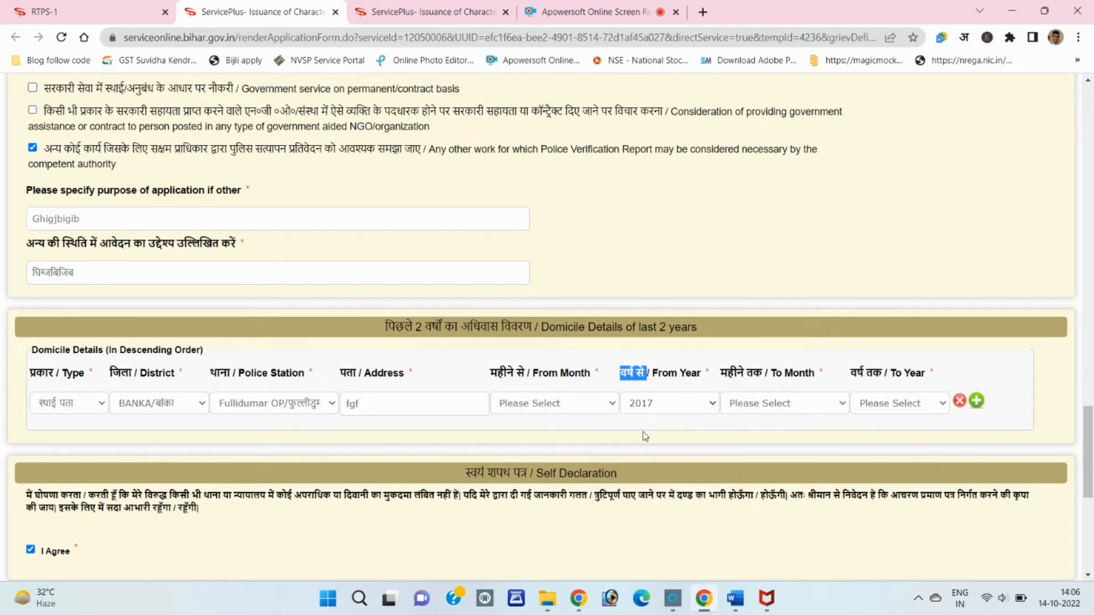
click(551, 403)
click(547, 435)
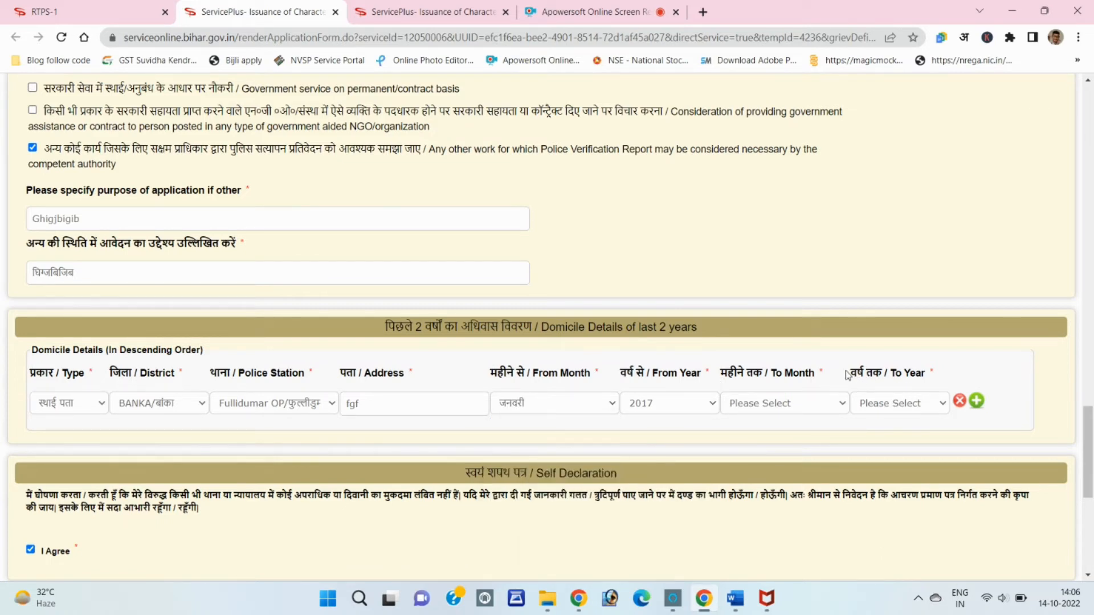
drag(849, 373, 883, 373)
click(881, 402)
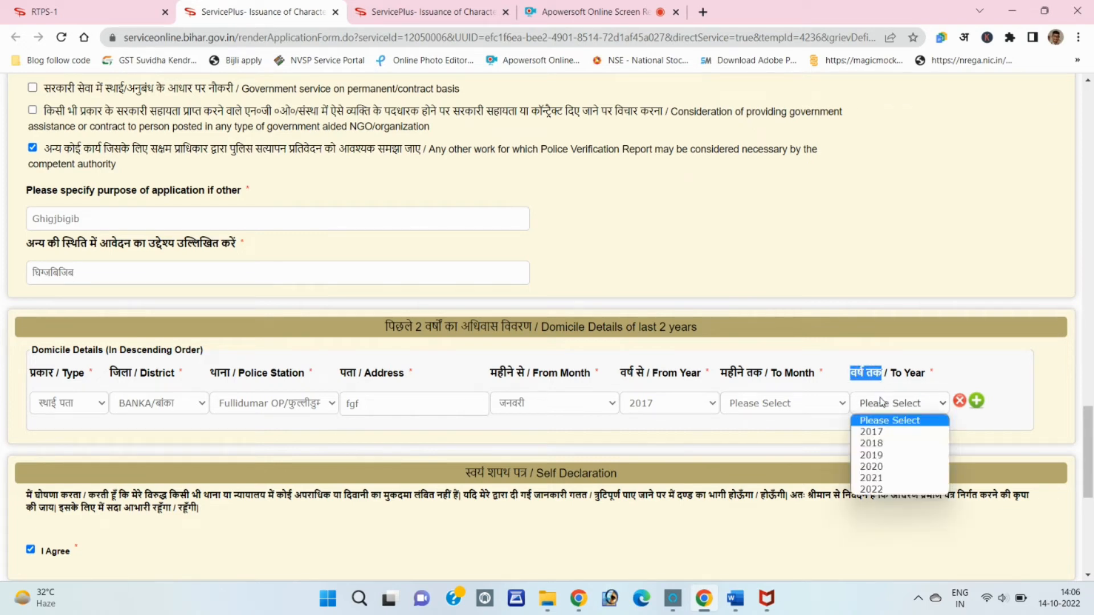
click(887, 490)
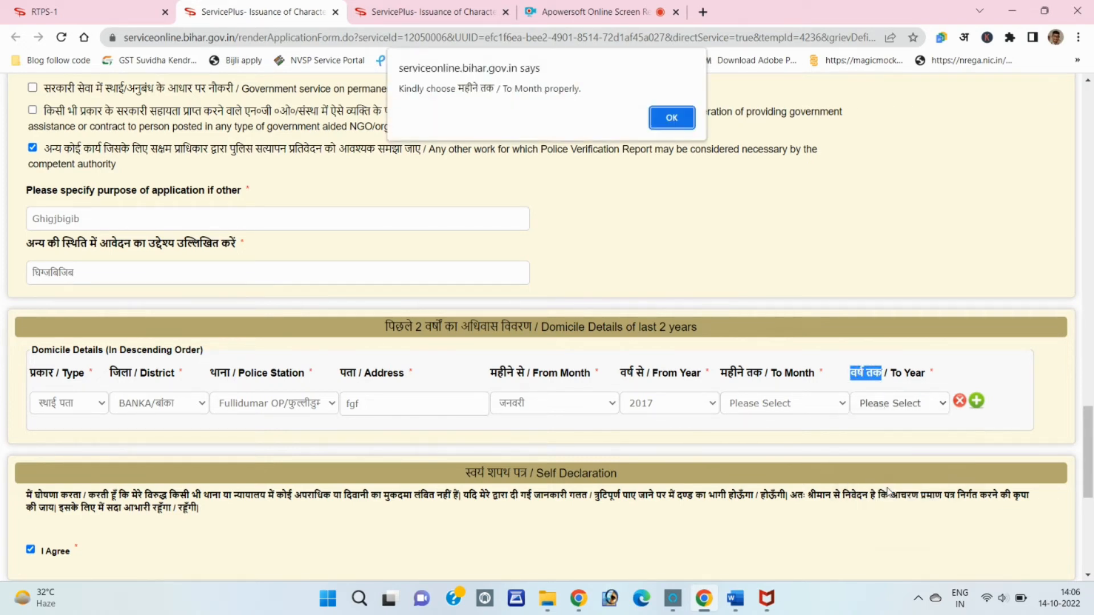
click(673, 119)
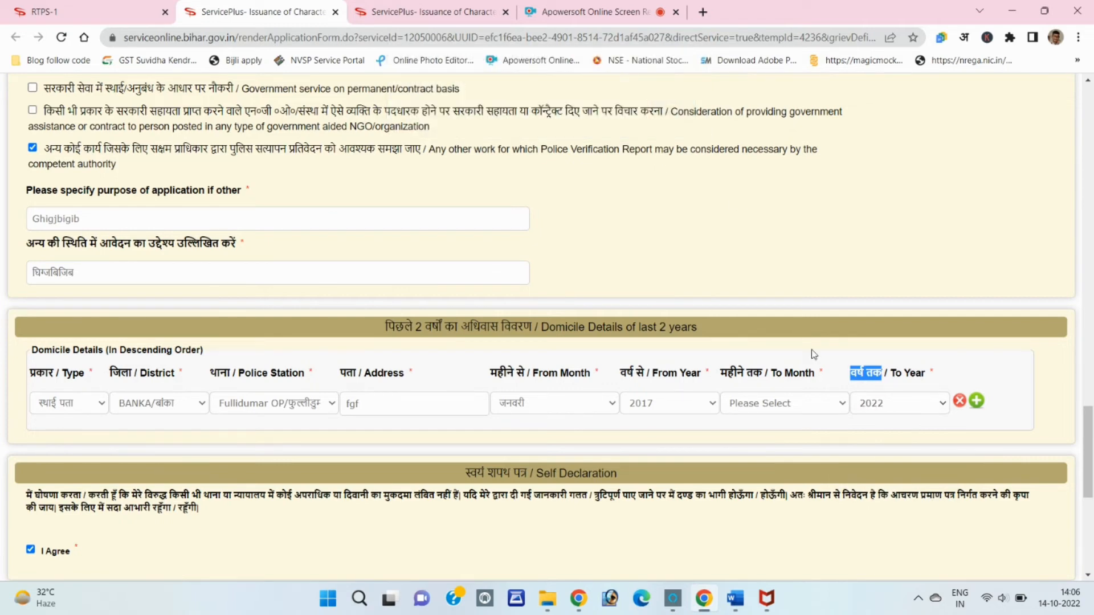
click(784, 404)
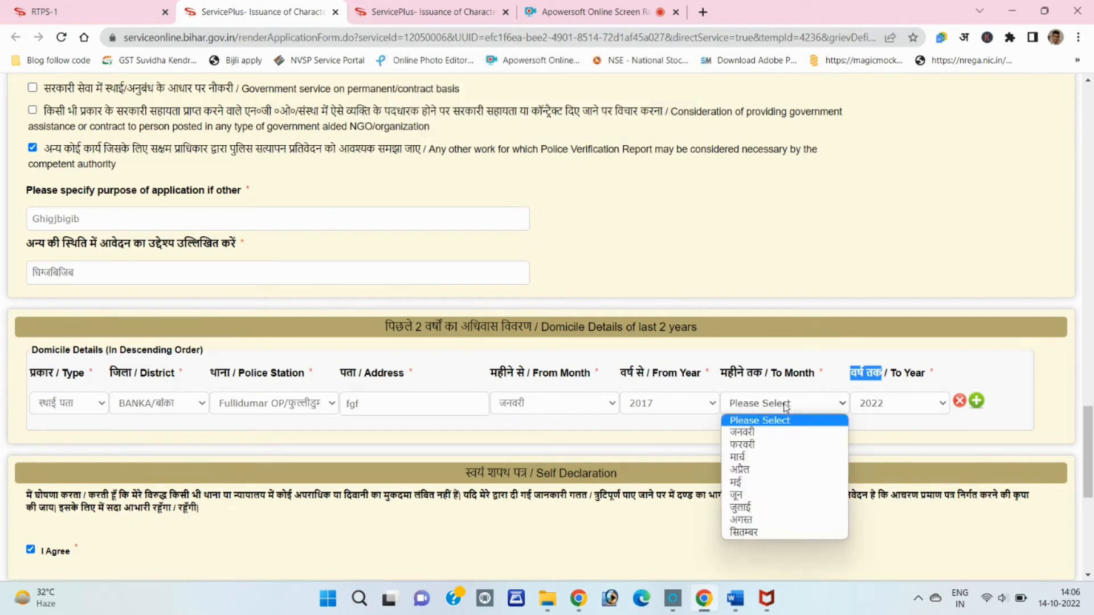
click(773, 536)
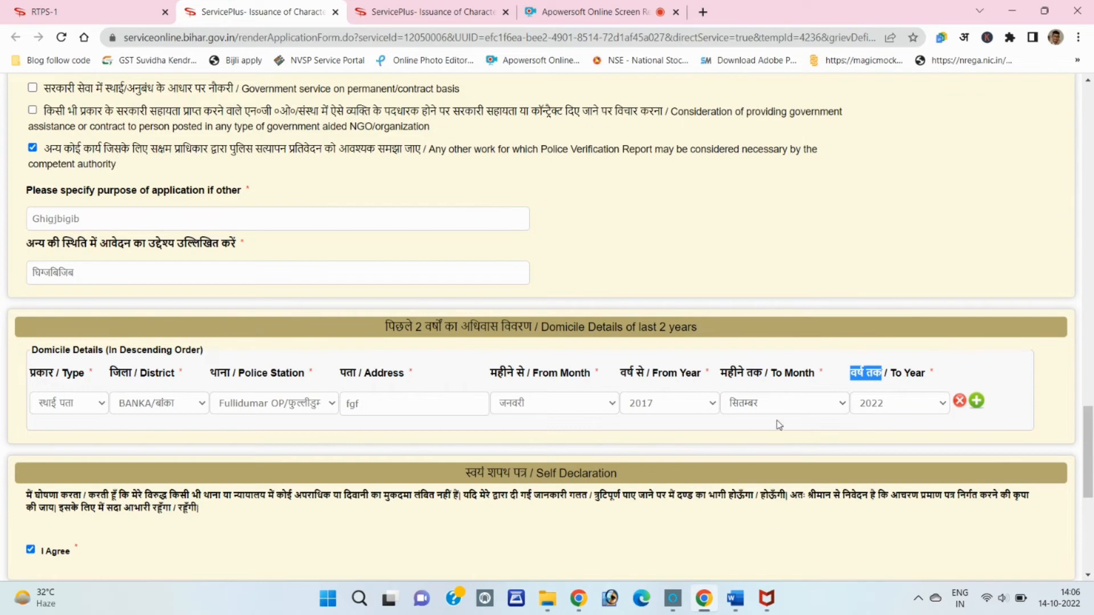
scroll(777, 421, down, 3)
scroll(779, 423, down, 4)
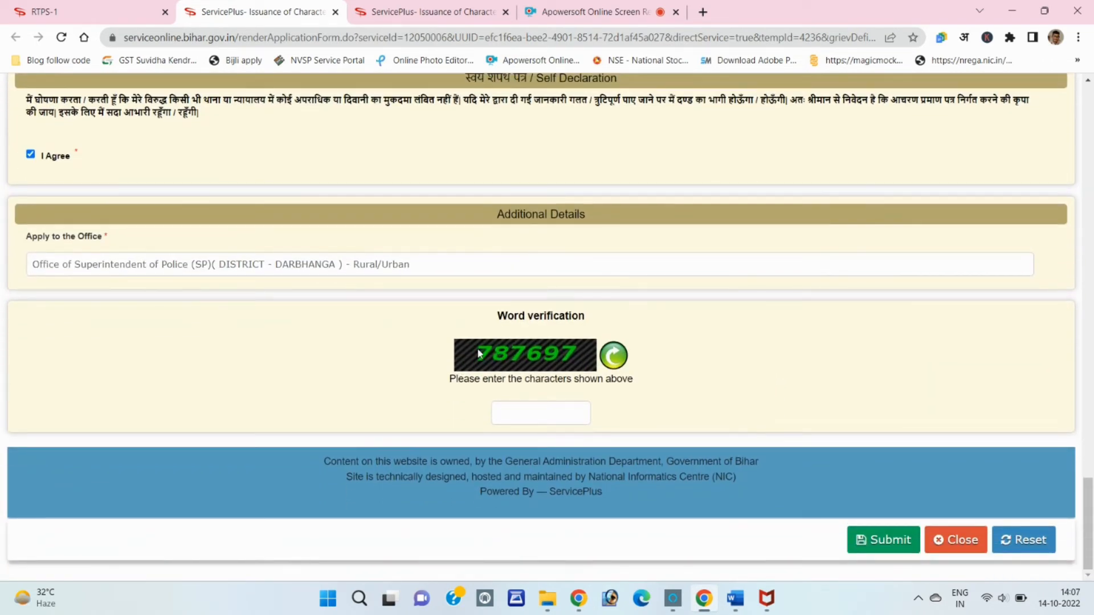
Enter the captcha, save the form as a draft, and proceed to attaching annexures
click(513, 407)
text(78)
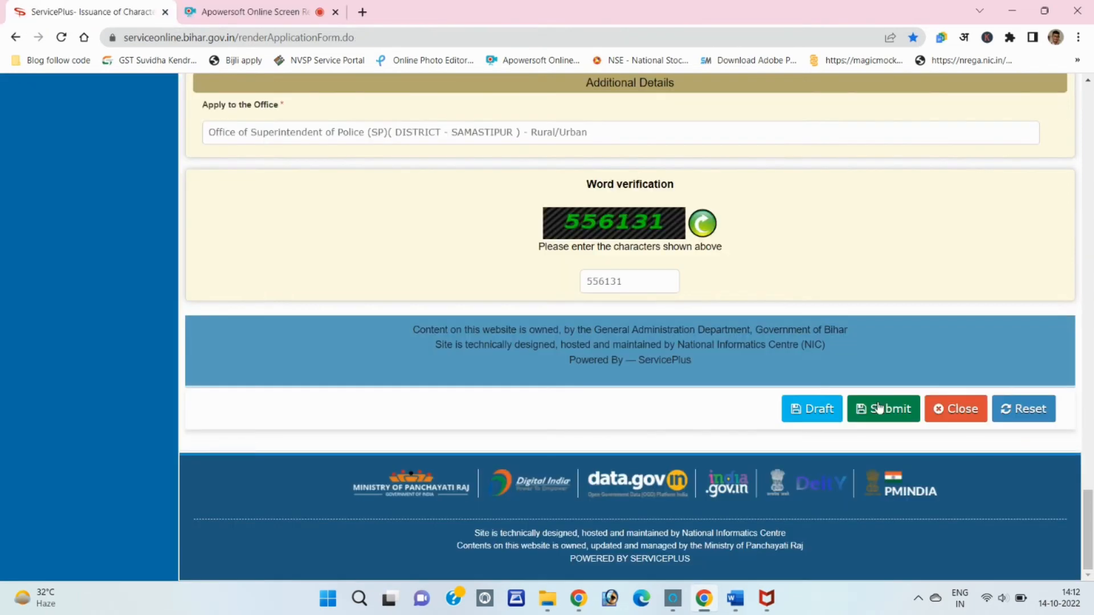
click(879, 408)
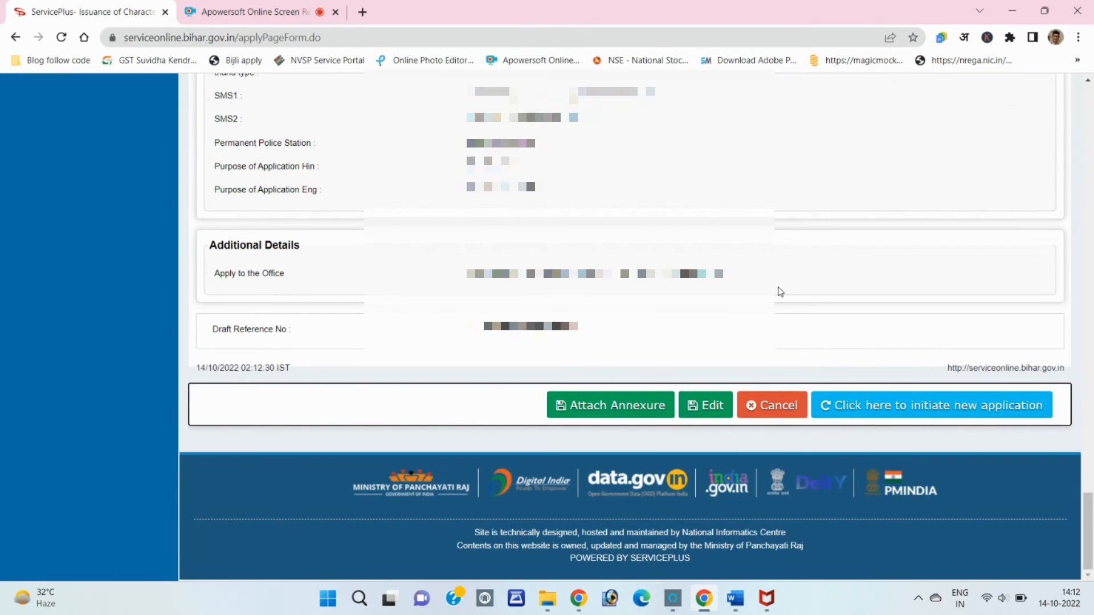
scroll(780, 291, up, 20)
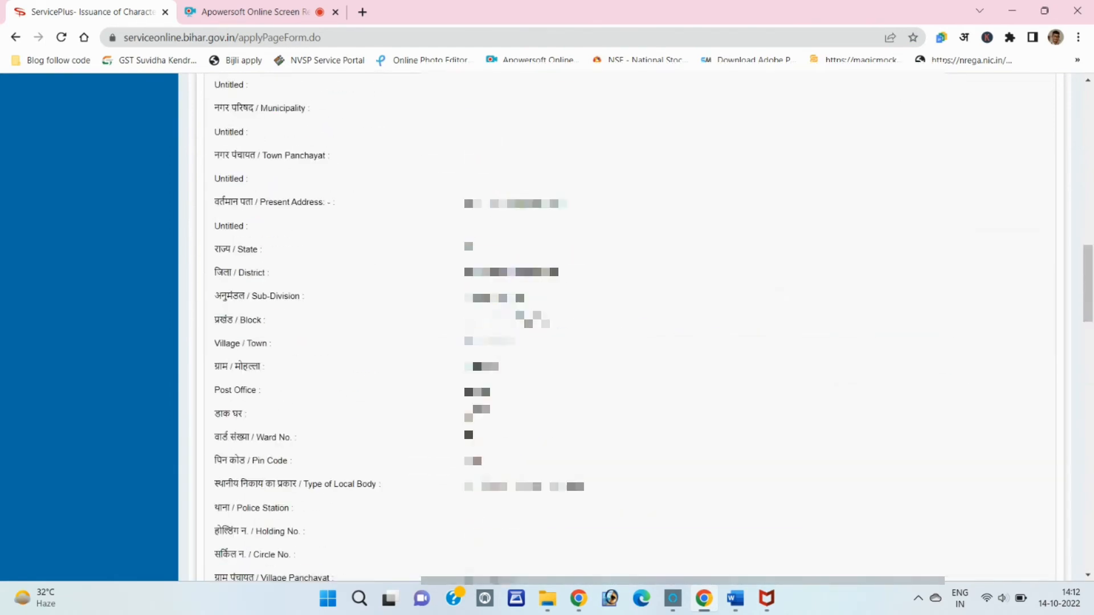
scroll(780, 291, up, 4)
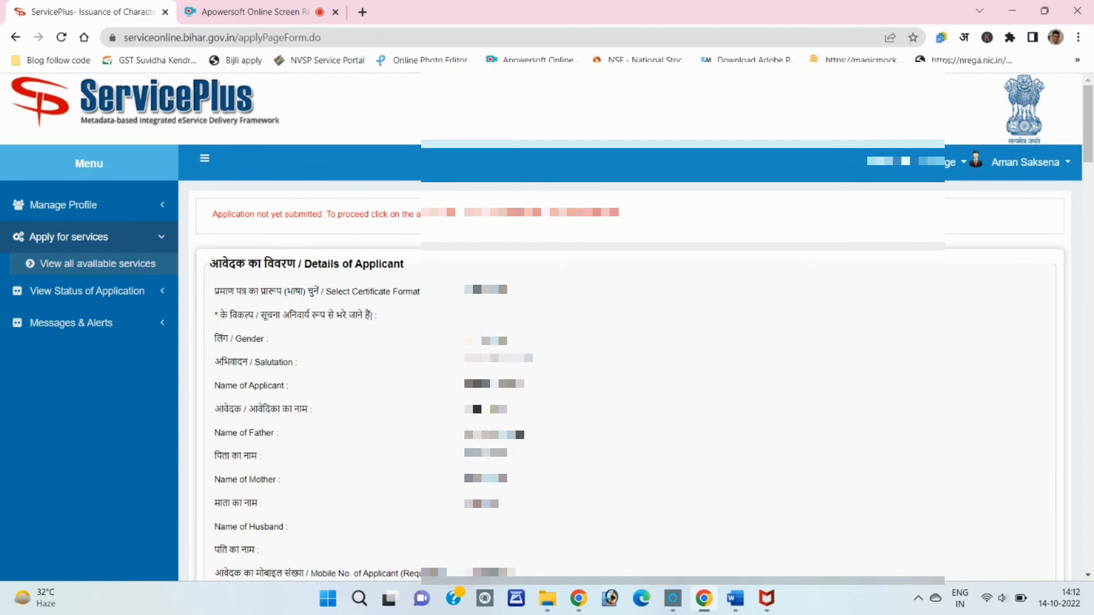
scroll(780, 292, down, 20)
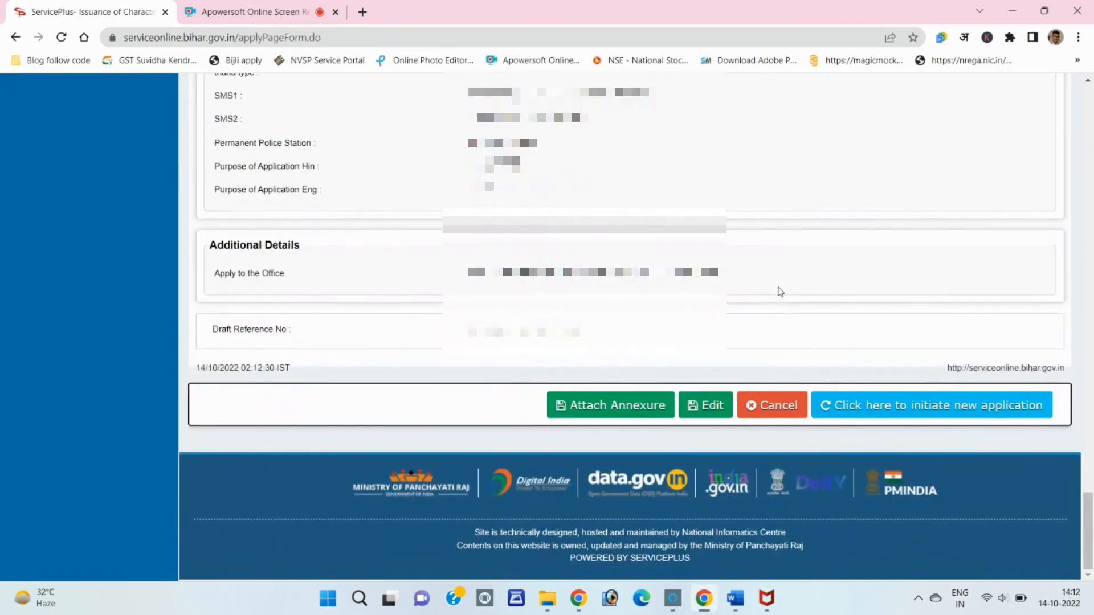
click(580, 412)
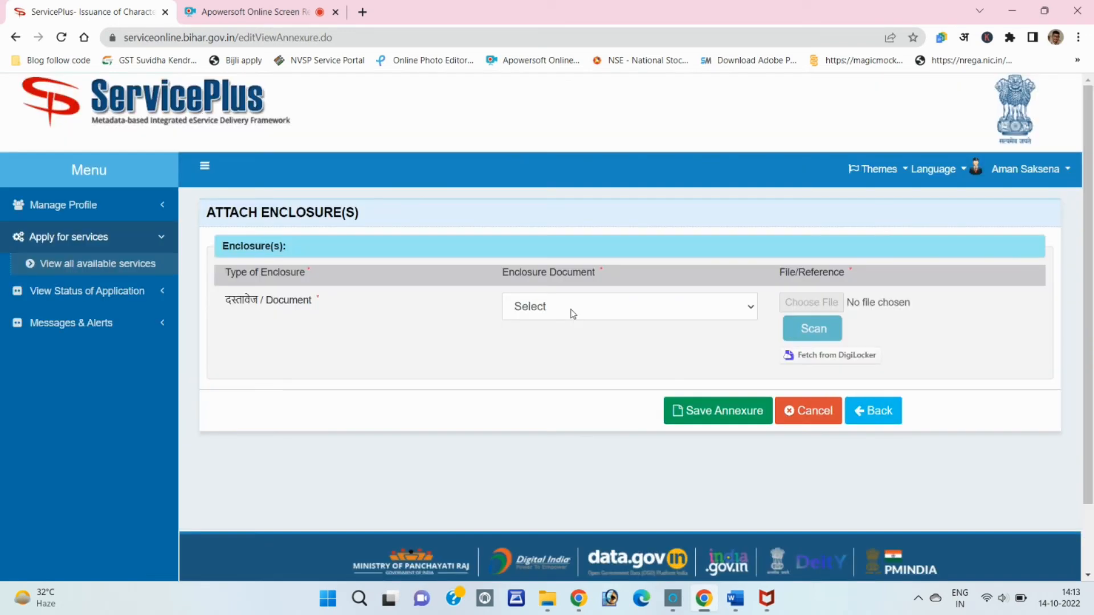
Attach the Aadhaar card image as the आधार कार्ड enclosure document and save the annexure
click(562, 307)
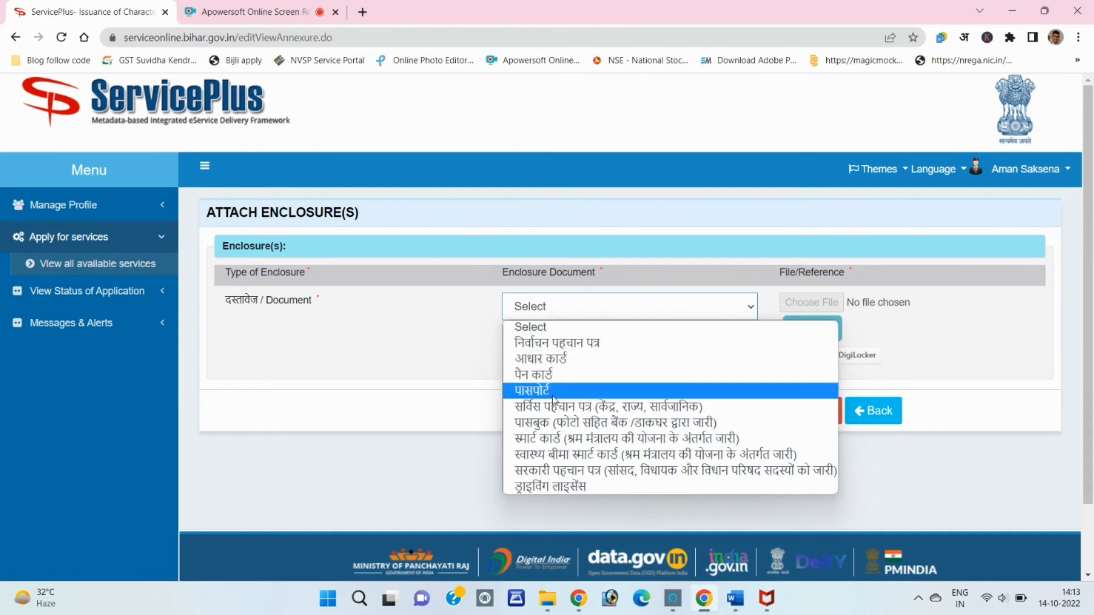
click(559, 360)
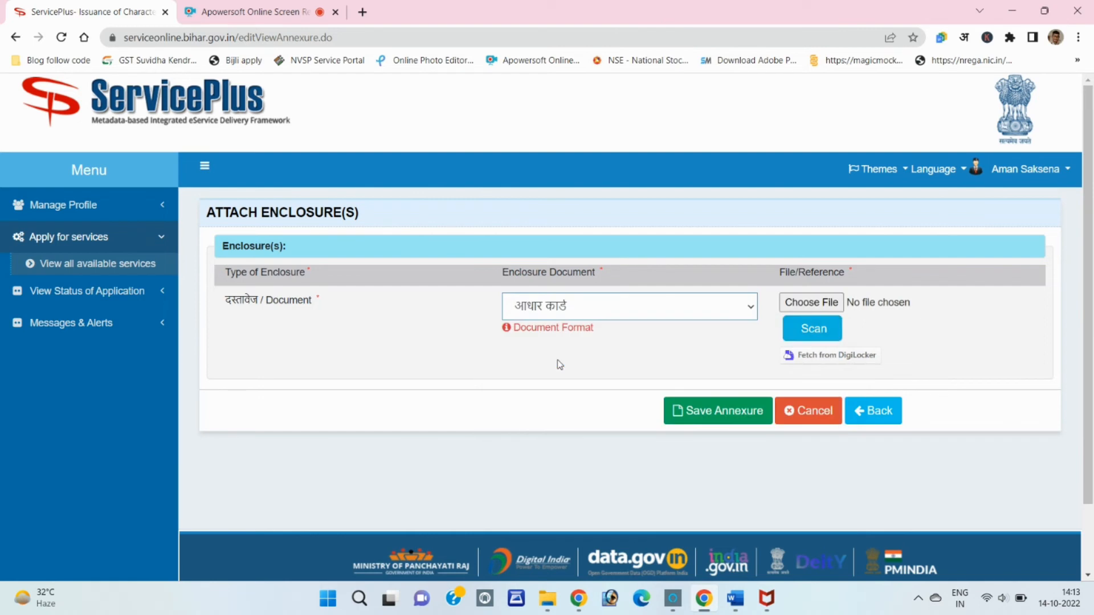
click(811, 303)
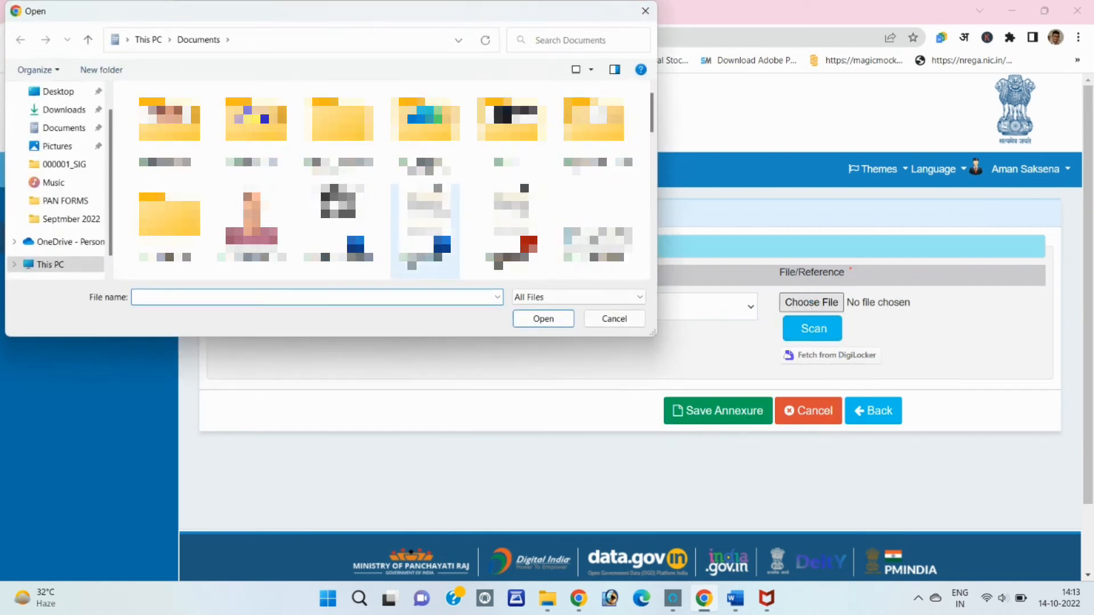
scroll(382, 179, down, 2)
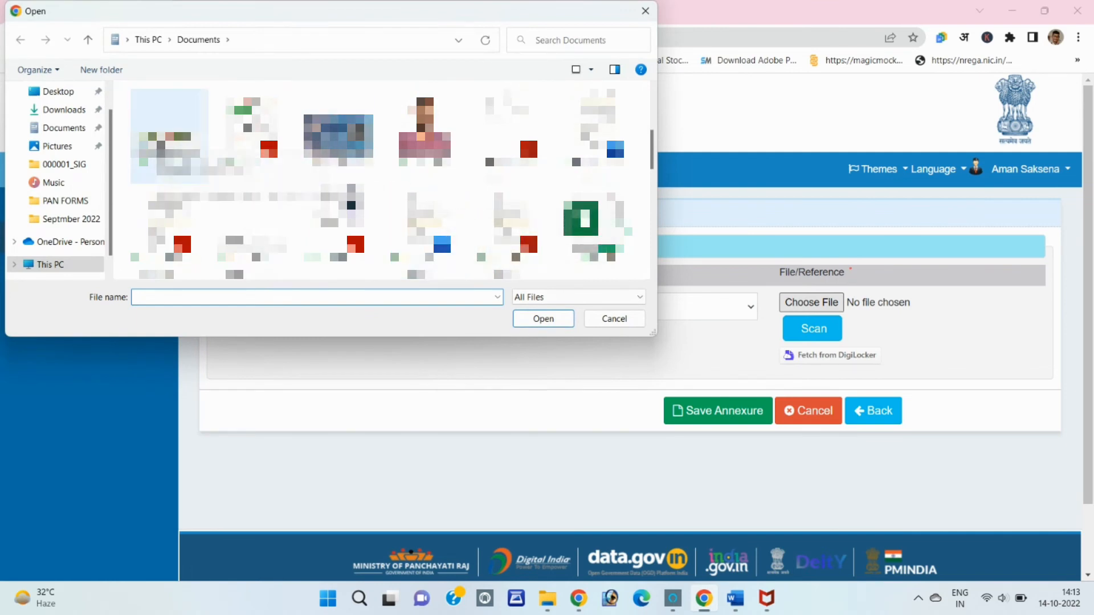
double_click(169, 137)
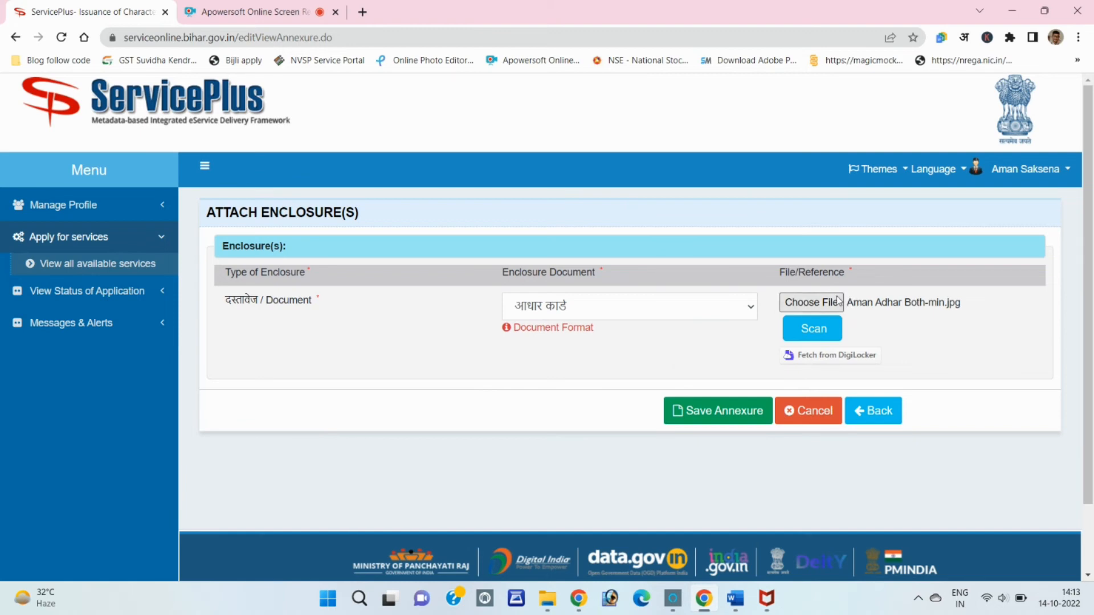
click(697, 411)
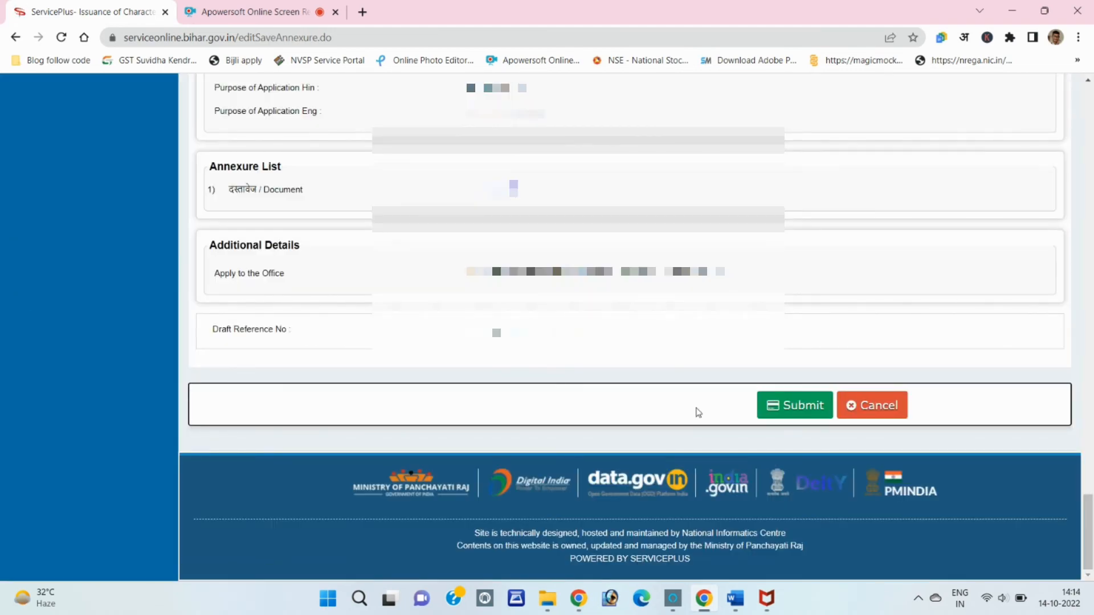
Review the Annexure List on the preview page and submit the application
scroll(695, 411, up, 20)
scroll(696, 410, down, 20)
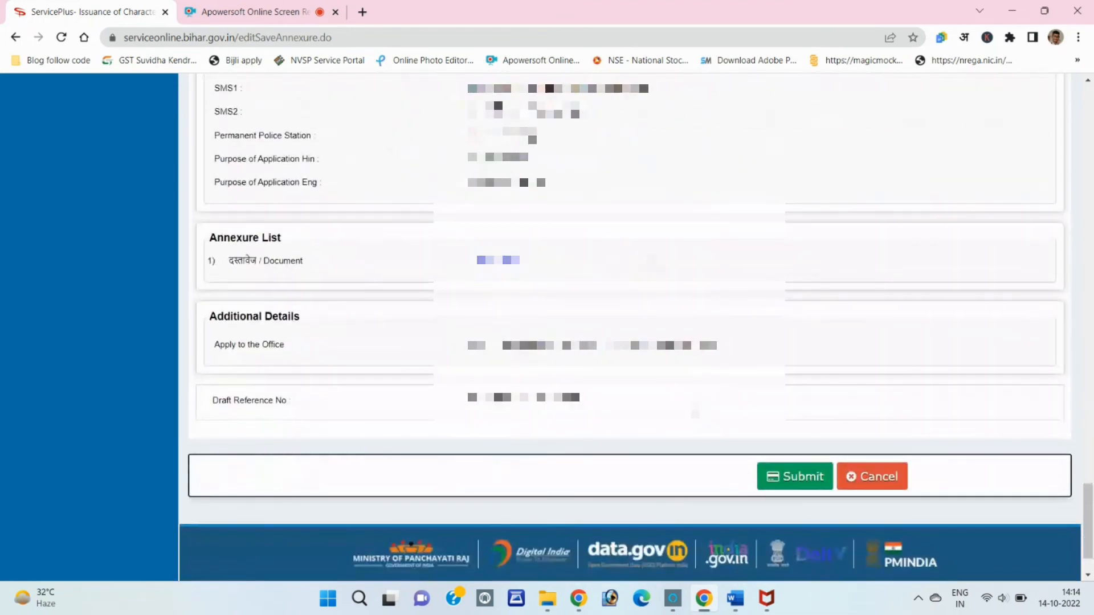
click(800, 476)
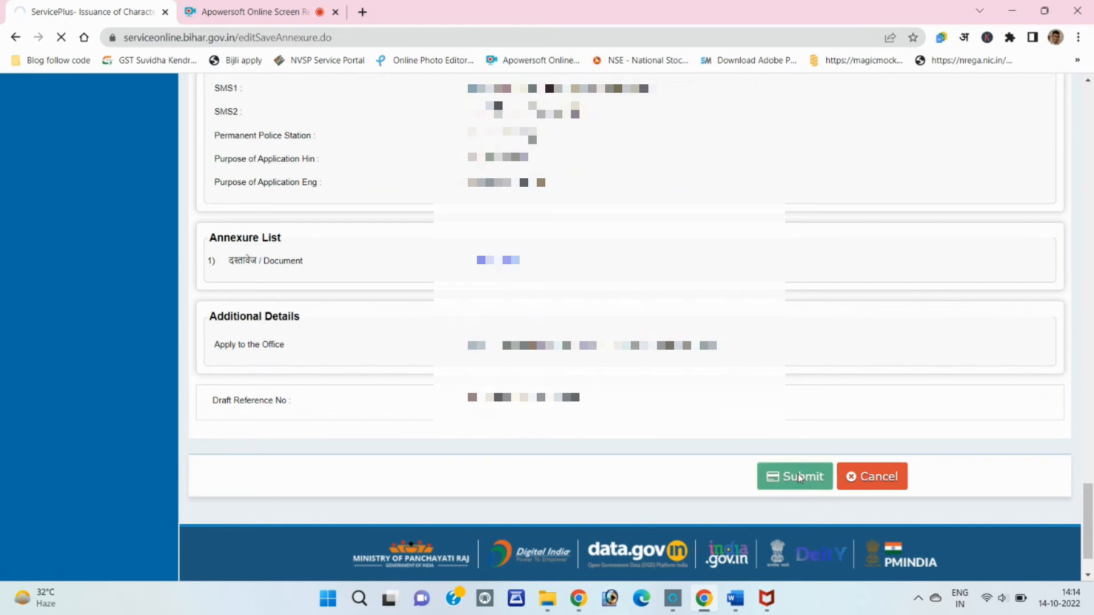